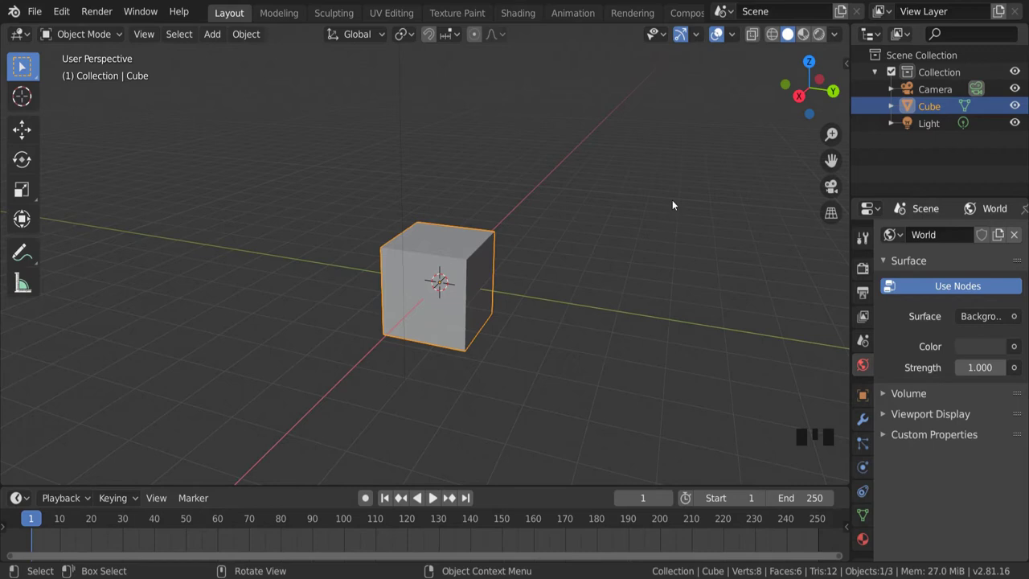
# Step: Scale the default cube to about 0.32 along Y, and narrow it to a similar thickness along X
pyautogui.moveTo(812, 101); pyautogui.dragTo(796, 109)
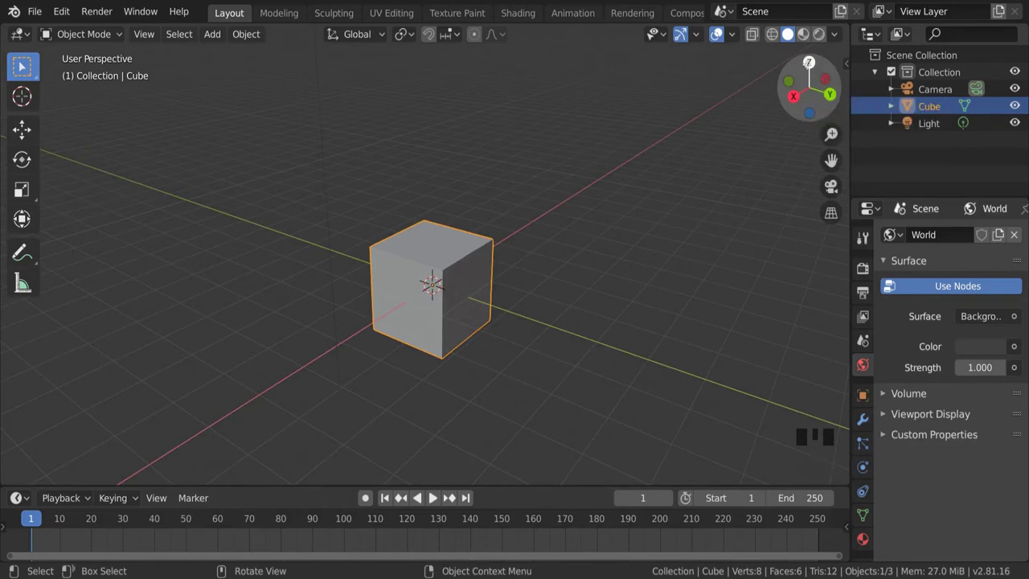
pyautogui.moveTo(804, 98); pyautogui.dragTo(800, 96)
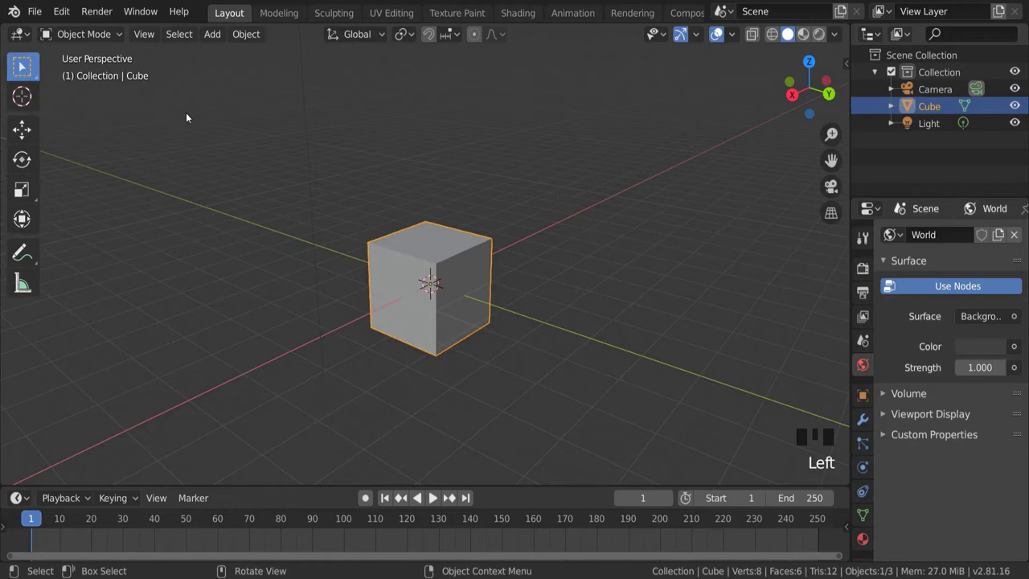
pyautogui.click(22, 129)
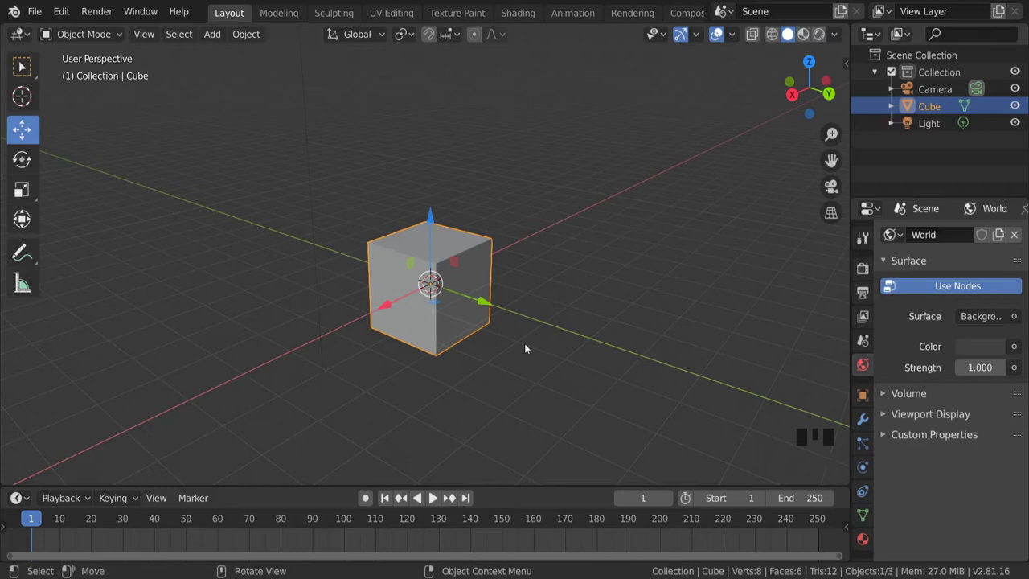
pyautogui.press('s')
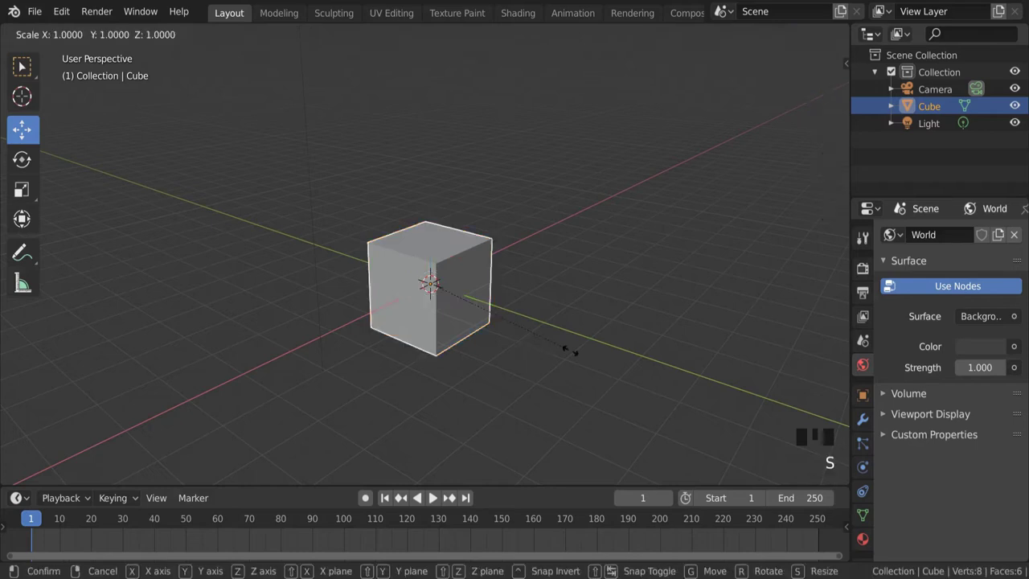
pyautogui.press('y')
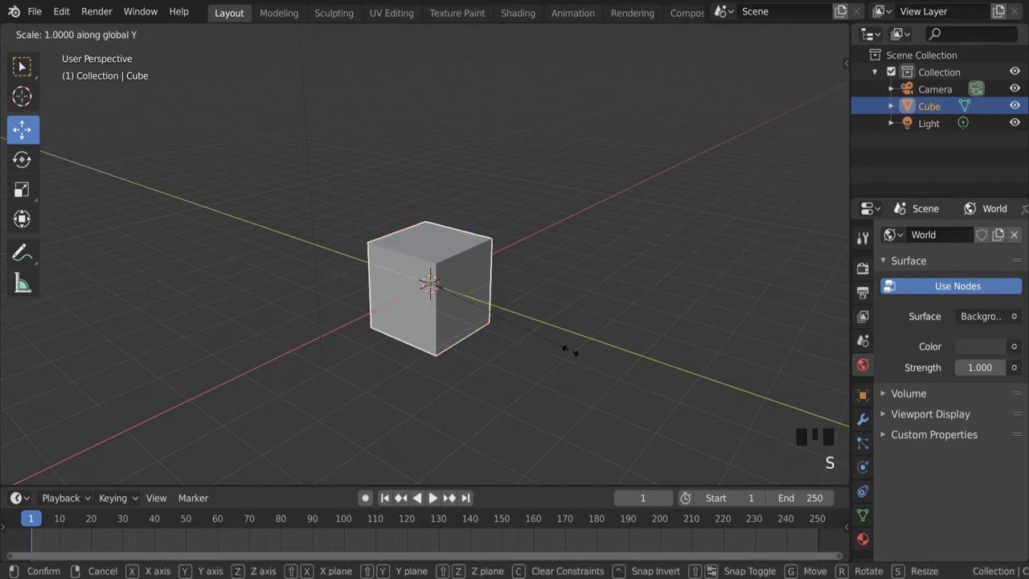
pyautogui.press('y')
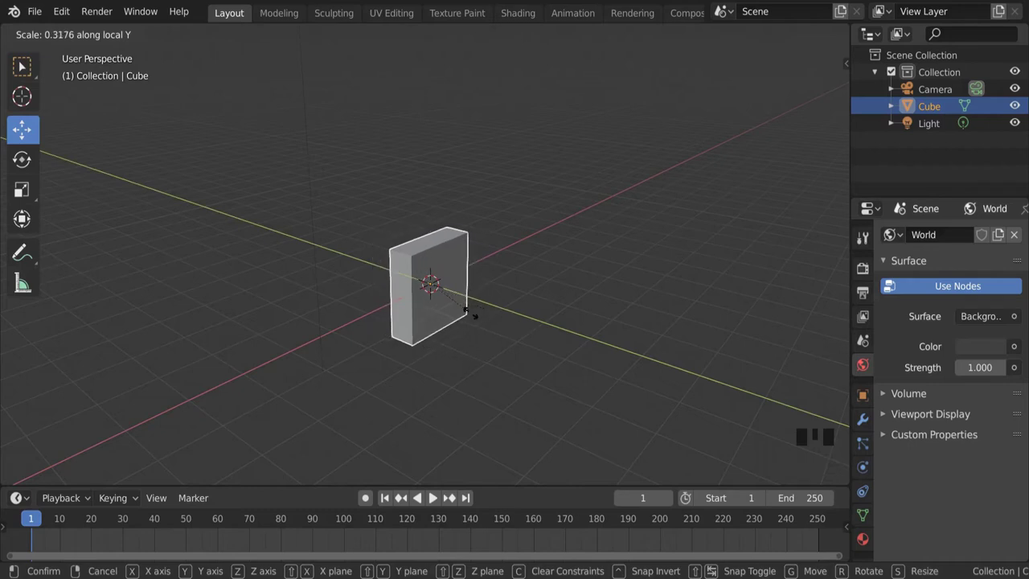
pyautogui.click(471, 313)
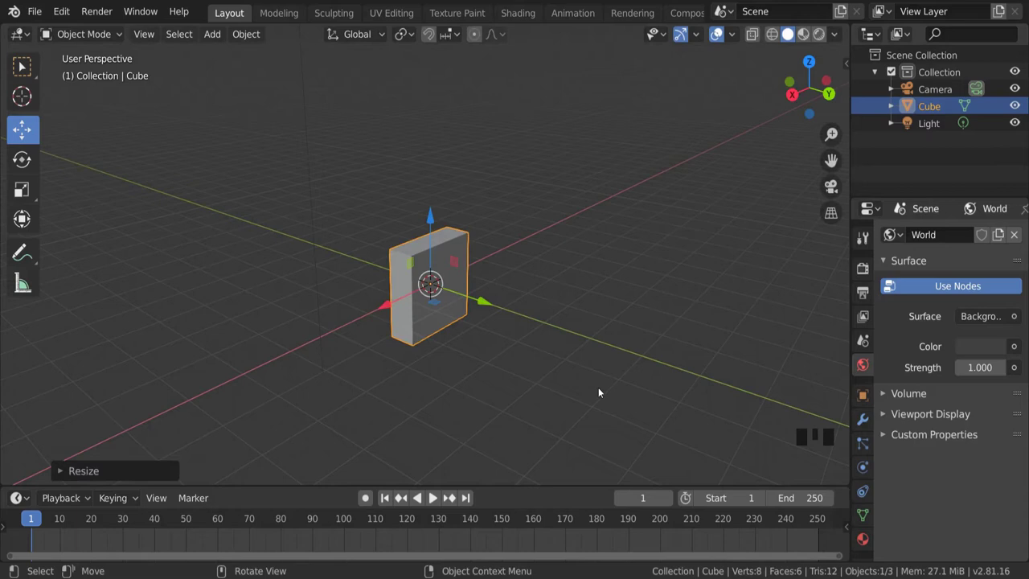
pyautogui.press('s')
pyautogui.press('x')
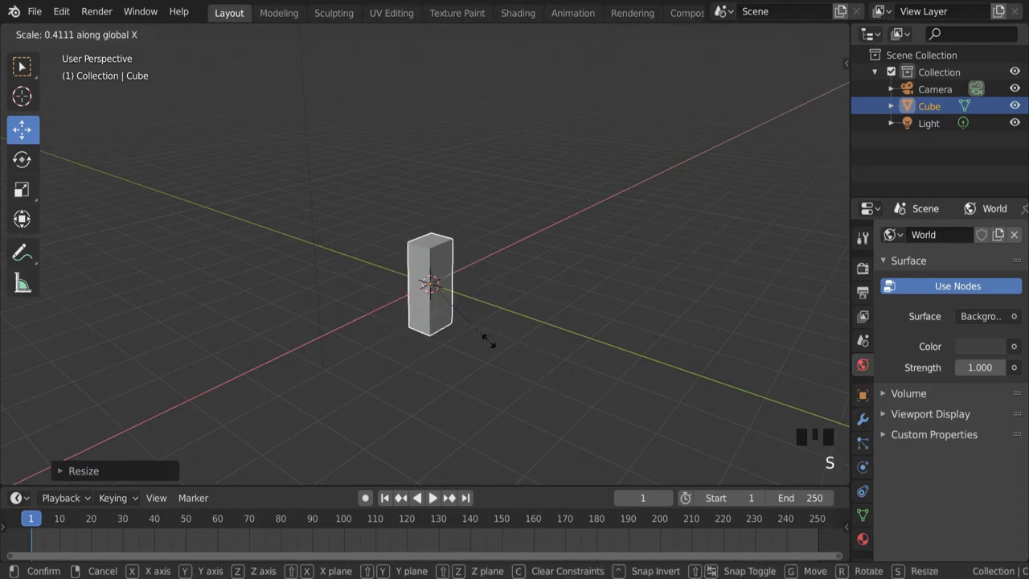
pyautogui.click(477, 324)
# Step: Stretch the block along Z into a tall post and raise it so its base sits on the ground plane
pyautogui.moveTo(809, 90); pyautogui.dragTo(801, 116)
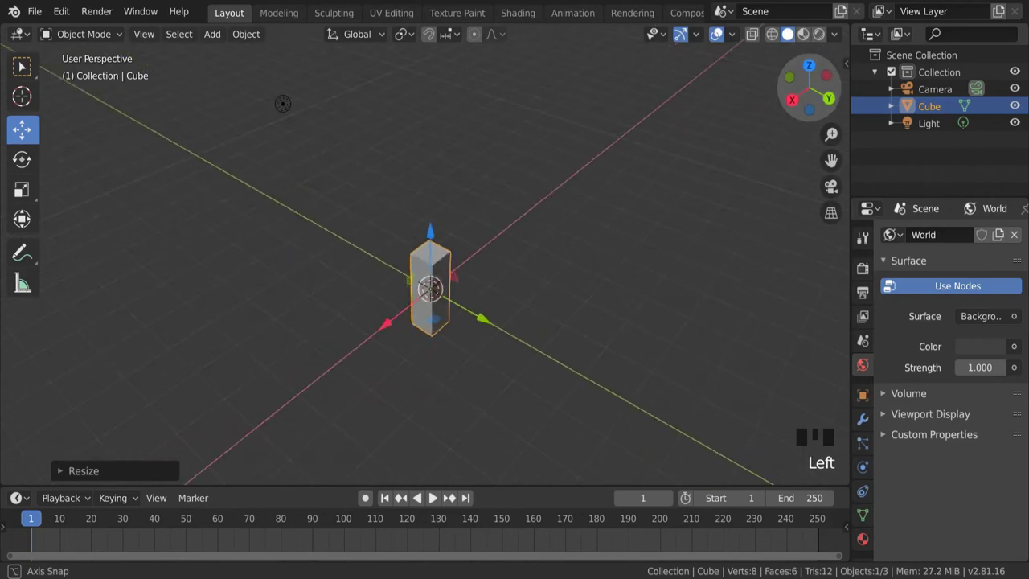
pyautogui.moveTo(283, 104); pyautogui.dragTo(352, 84)
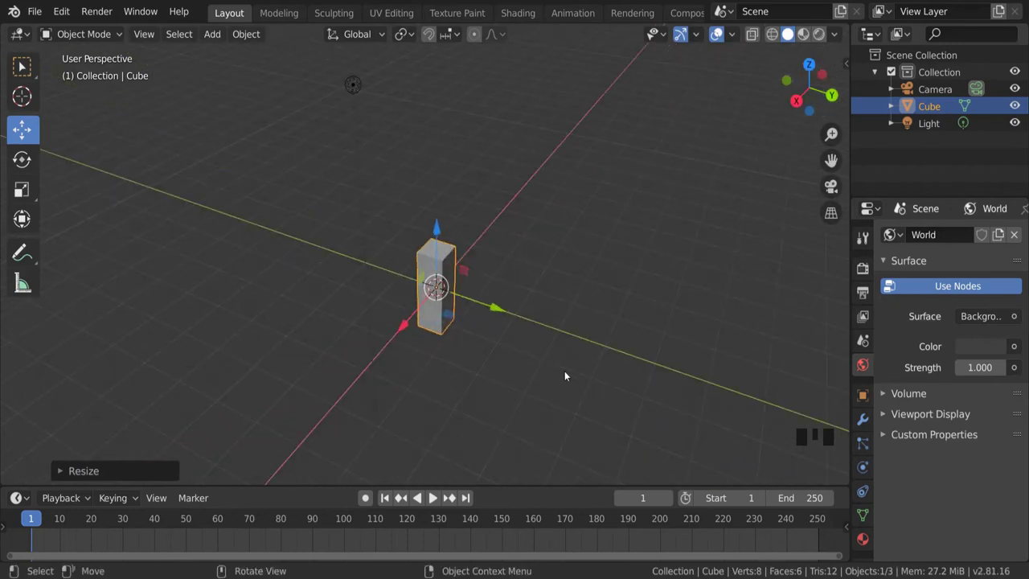
pyautogui.press('s')
pyautogui.press('z')
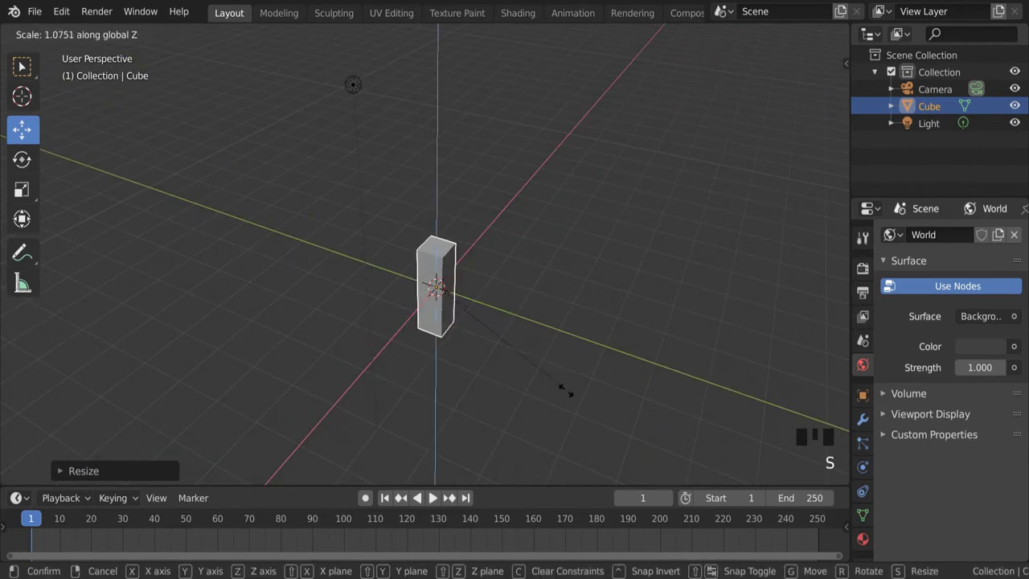
pyautogui.click(802, 140)
pyautogui.moveTo(810, 87); pyautogui.dragTo(527, 221)
pyautogui.moveTo(441, 204); pyautogui.dragTo(441, 106)
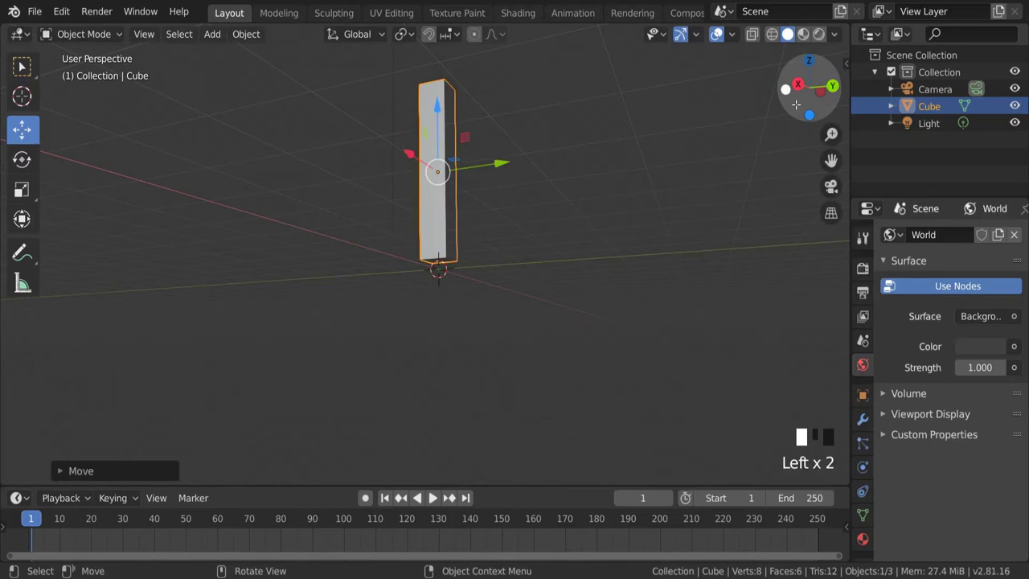
pyautogui.moveTo(808, 93); pyautogui.dragTo(641, 135)
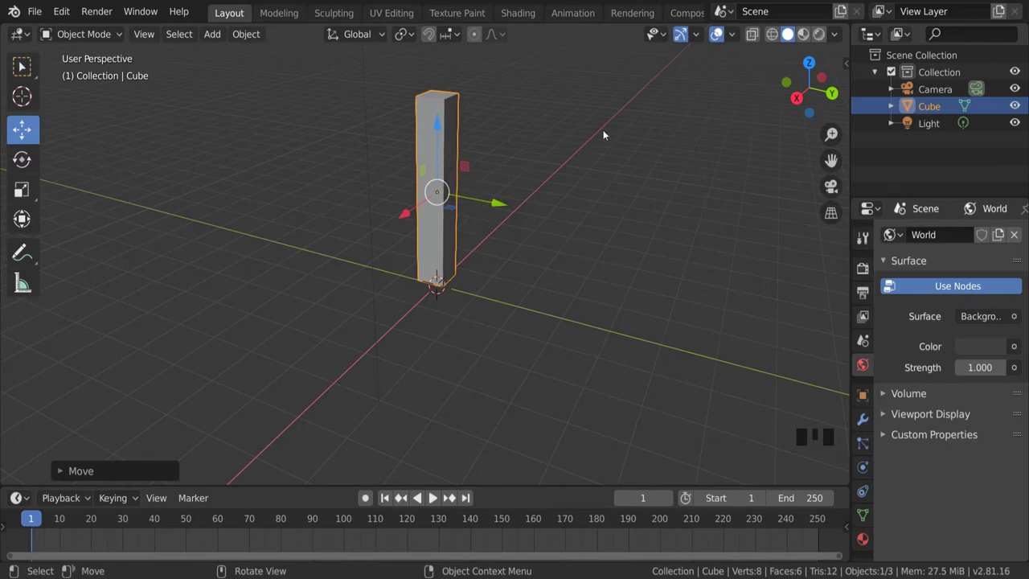
# Step: In Edit Mode, add 3 evenly spaced horizontal loop cuts around the post
pyautogui.click(89, 33)
pyautogui.click(81, 73)
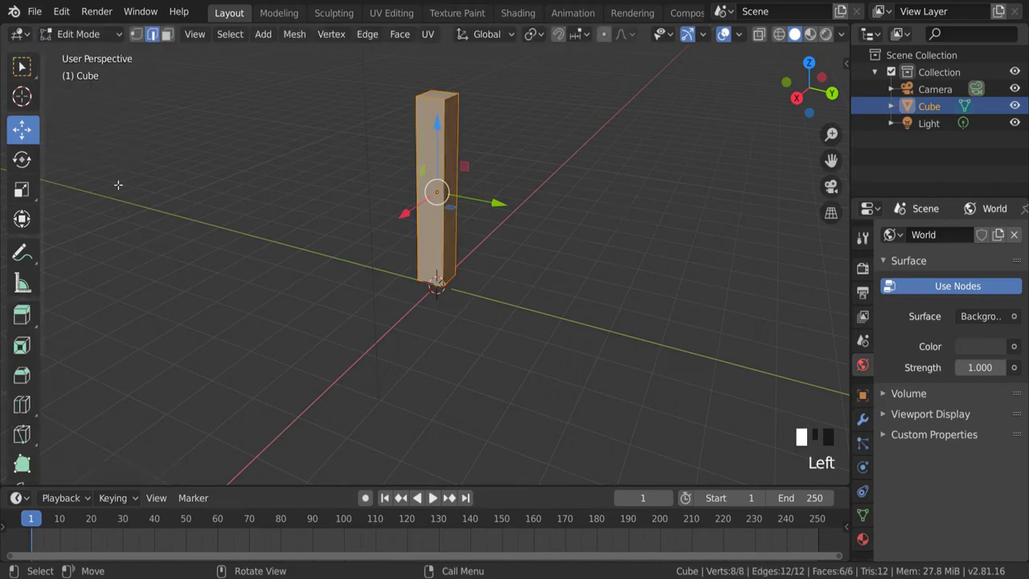
pyautogui.click(22, 405)
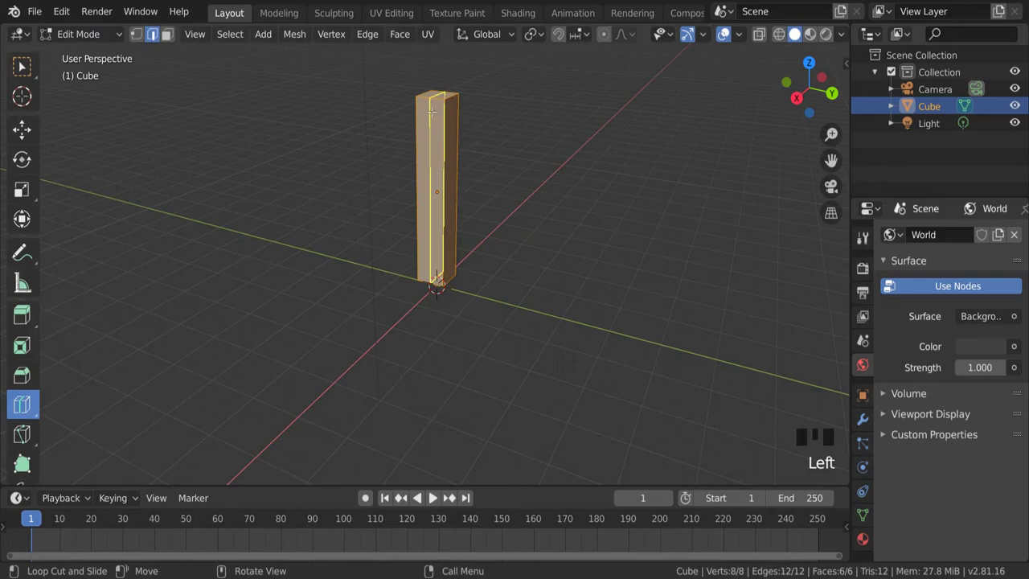
pyautogui.click(436, 194)
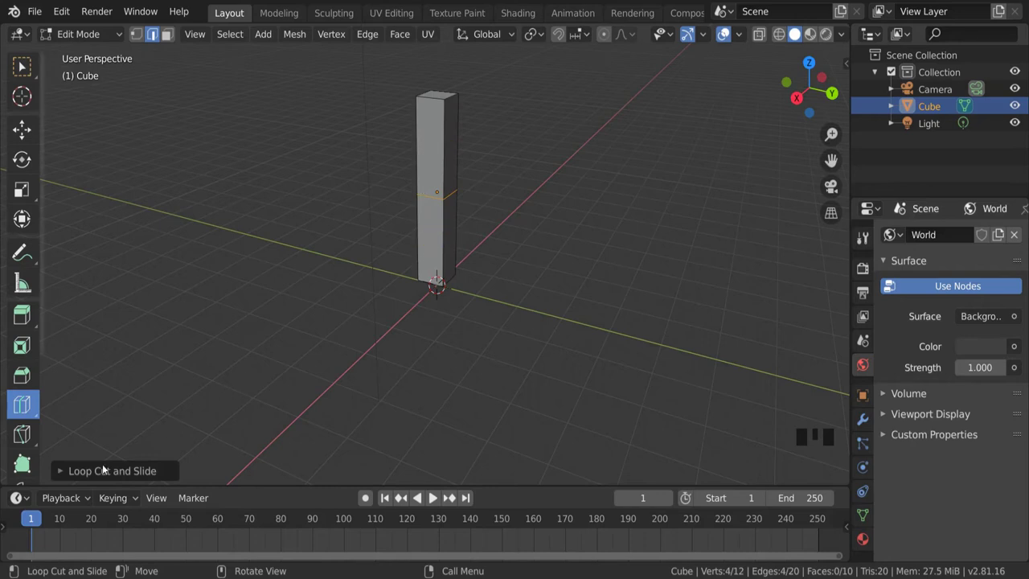
pyautogui.click(125, 471)
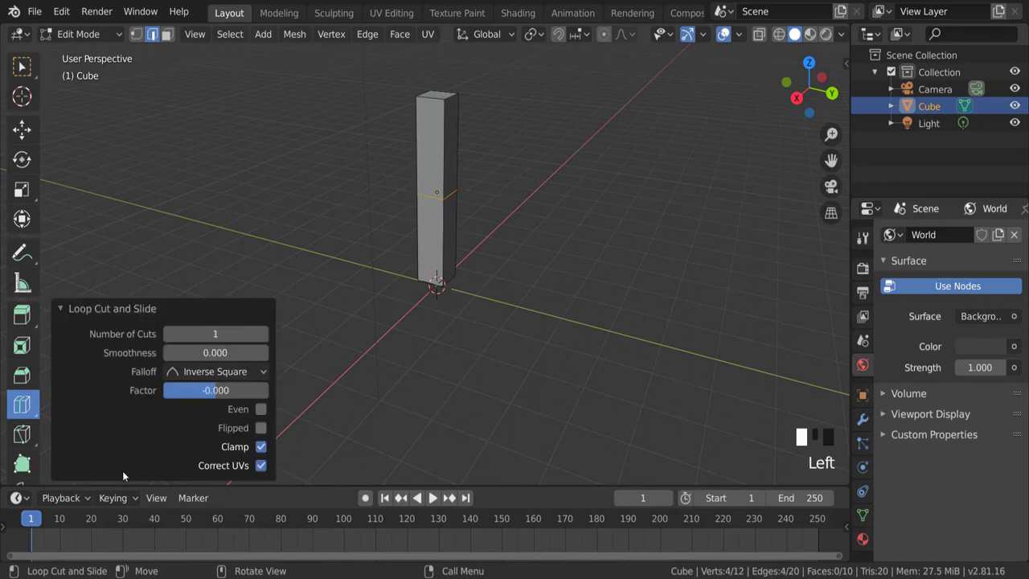
pyautogui.click(262, 333)
pyautogui.click(263, 334)
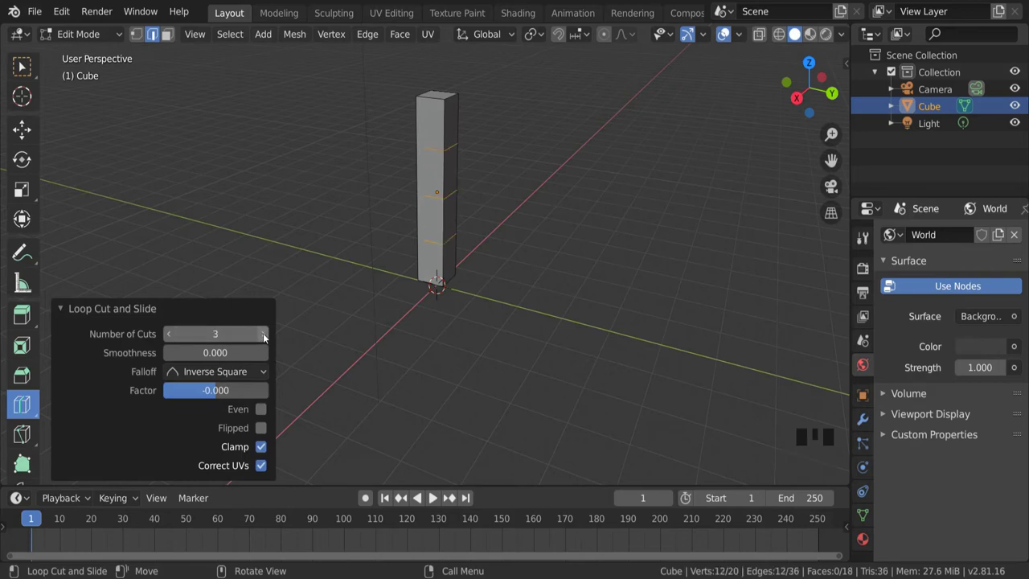
# Step: Add one more horizontal loop cut in the post's top section, slid toward the top with a factor of about -0.51
pyautogui.click(24, 129)
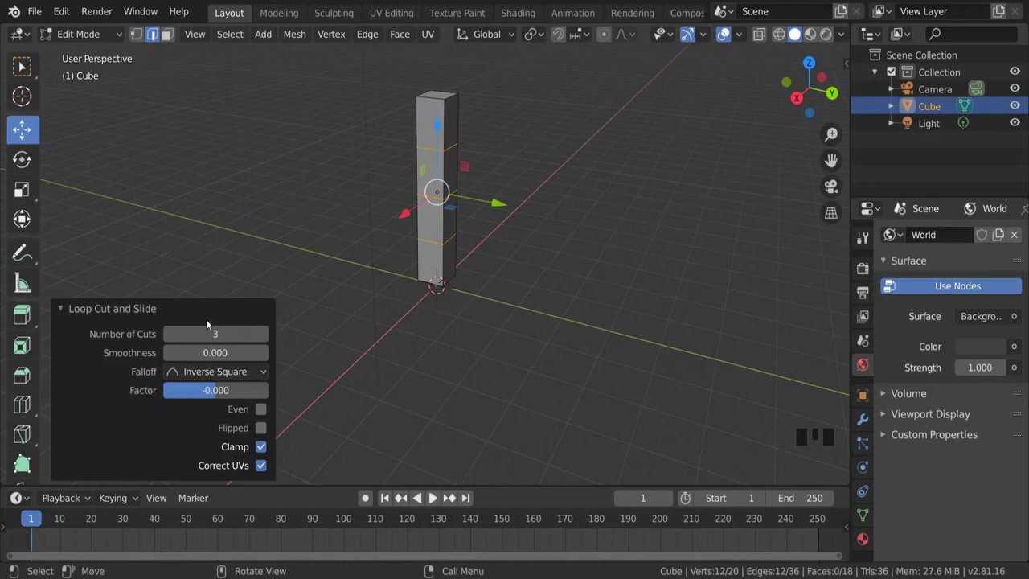
pyautogui.click(23, 407)
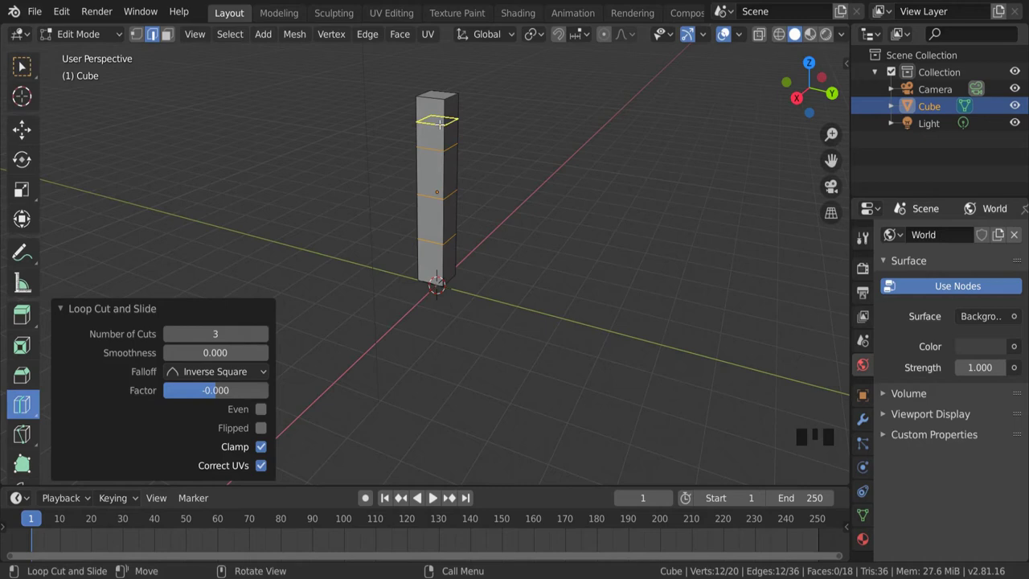
pyautogui.moveTo(440, 122)
pyautogui.mouseDown()
pyautogui.moveTo(451, 145)
pyautogui.moveTo(454, 113)
pyautogui.mouseUp()
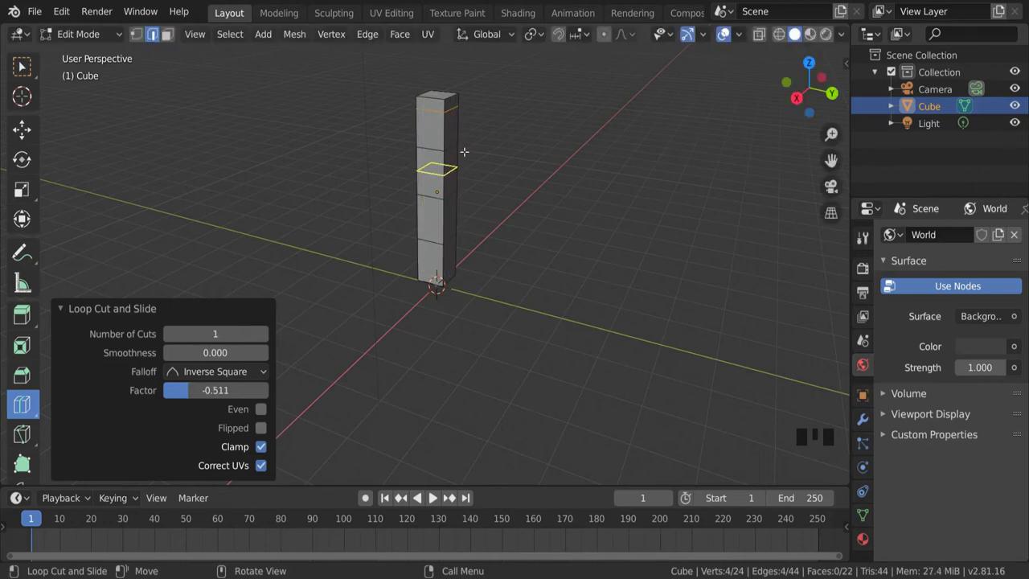
pyautogui.click(21, 129)
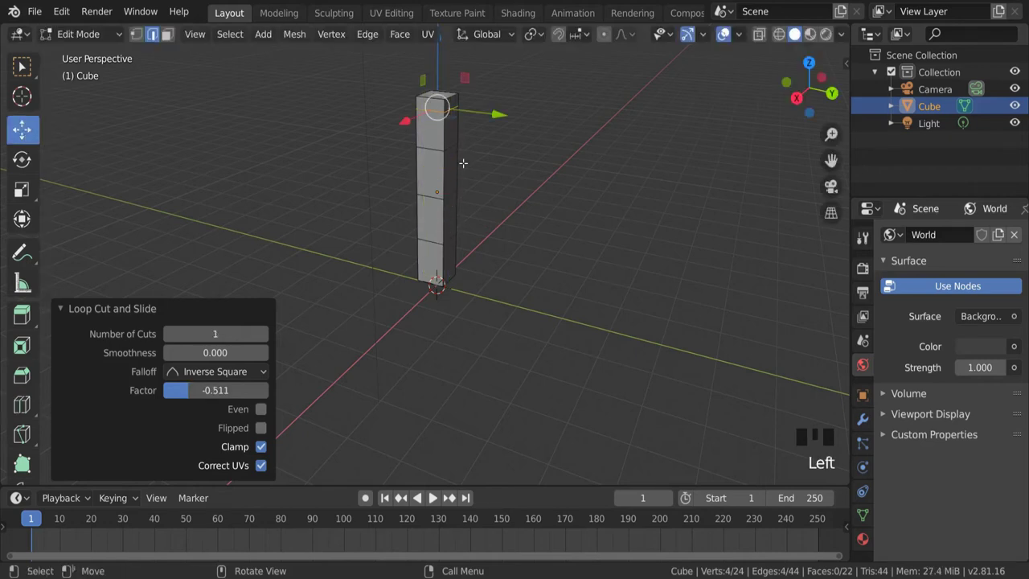
# Step: Return to Object Mode, paste a copy of the post and move it about 3.05 m along Y
pyautogui.click(78, 34)
pyautogui.click(87, 54)
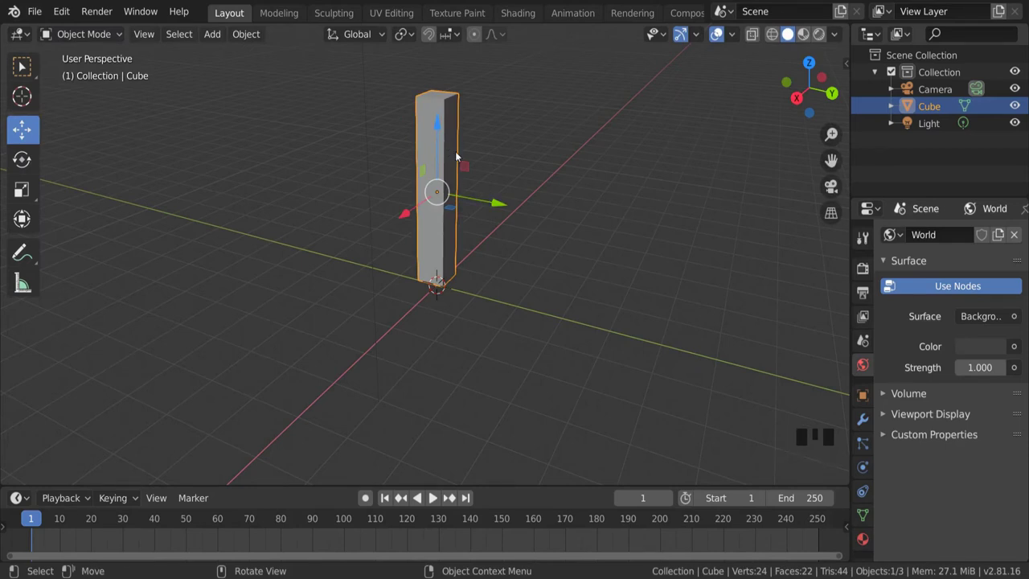
pyautogui.hotkey('ctrl', 'c')
pyautogui.hotkey('ctrl', 'v')
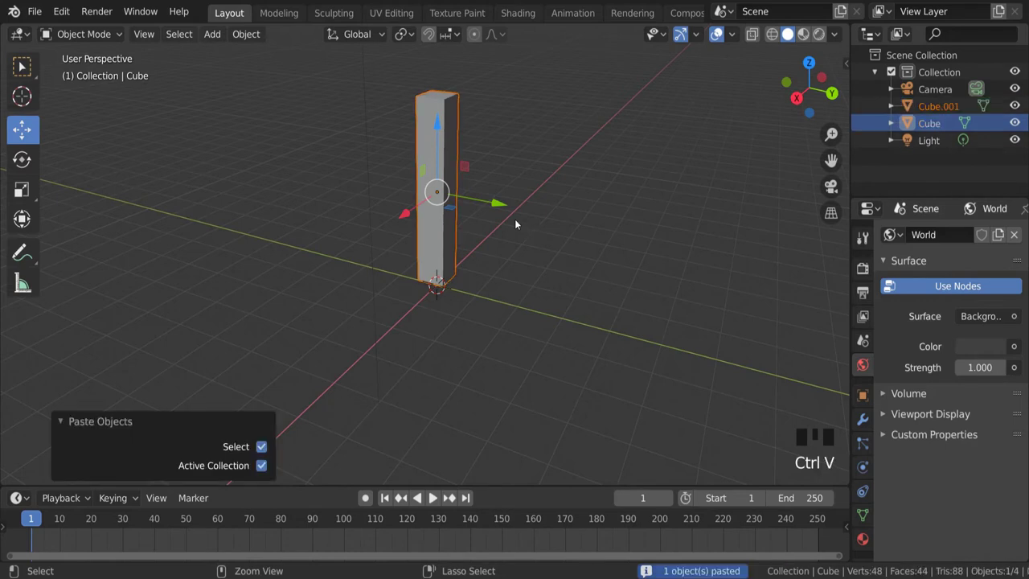
pyautogui.moveTo(498, 203); pyautogui.dragTo(637, 229)
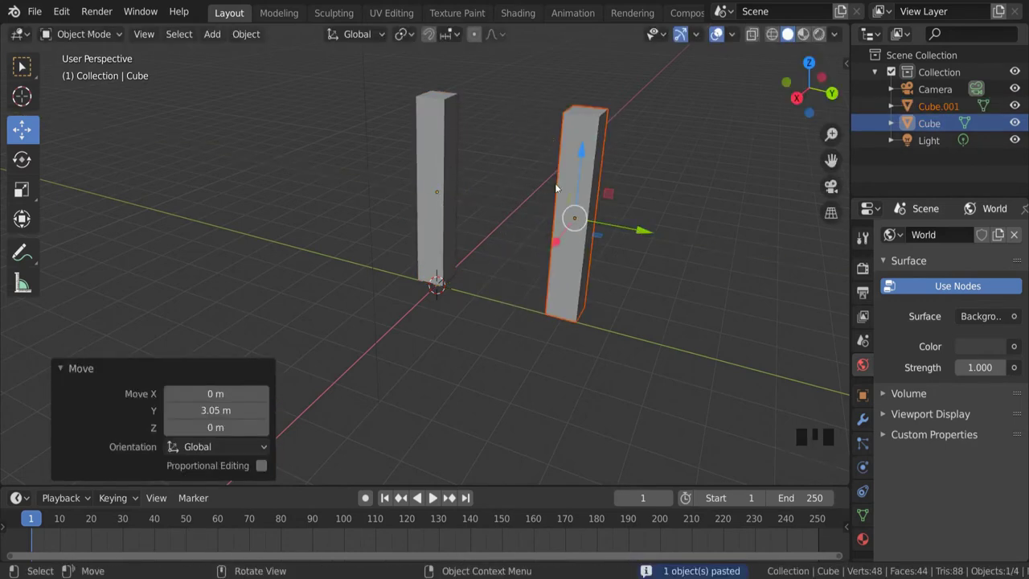
# Step: Join the two posts into a single object and enter Edit Mode on it
pyautogui.click(449, 178)
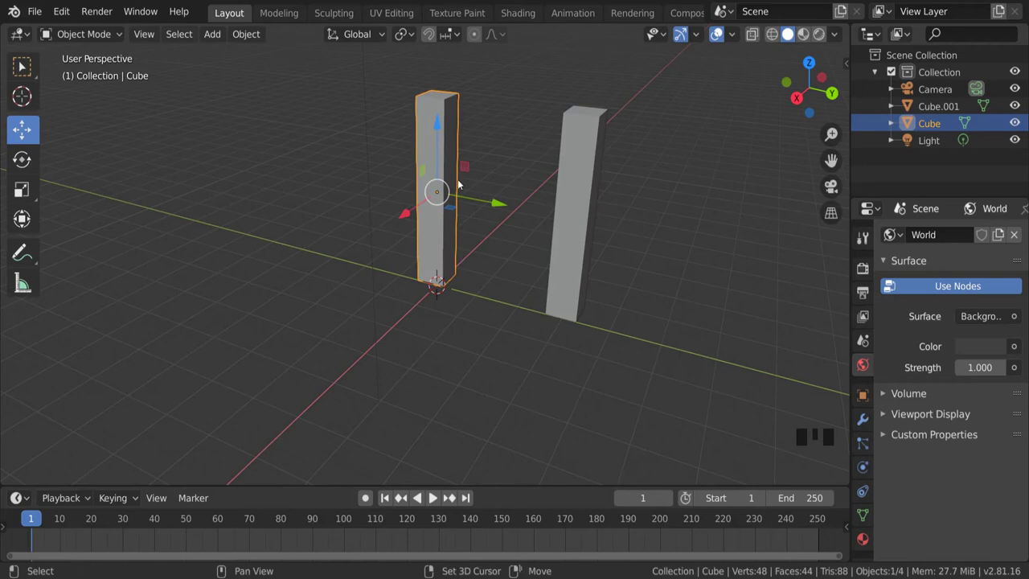
pyautogui.keyDown('shift'); pyautogui.click(577, 192); pyautogui.keyUp('shift')
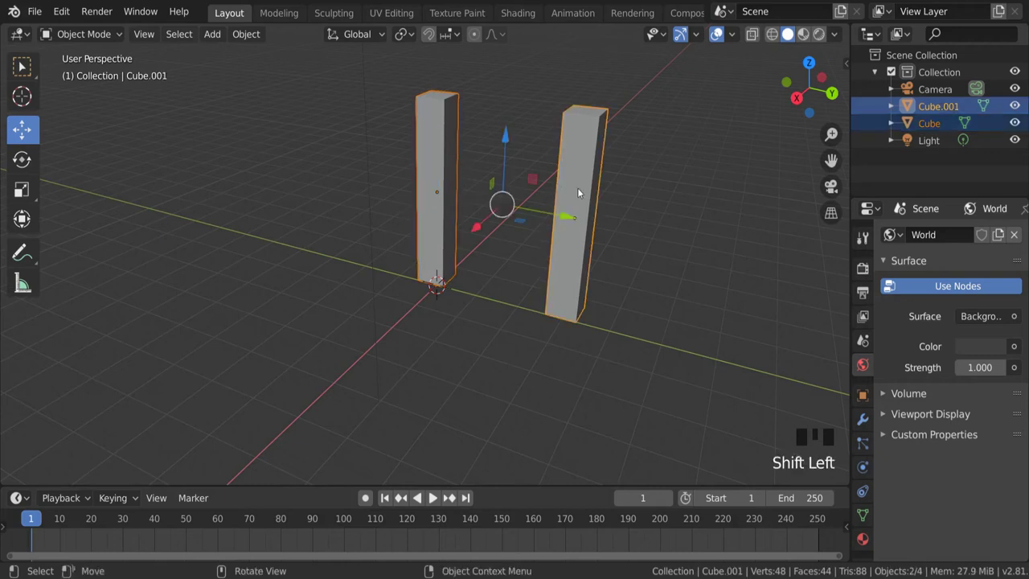
pyautogui.hotkey('ctrl', 'j')
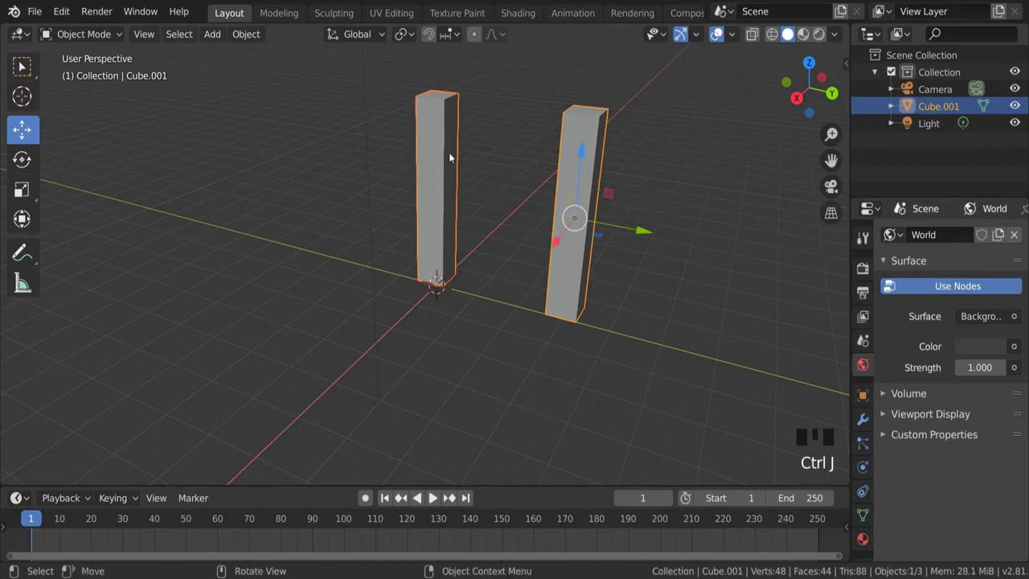
pyautogui.click(100, 31)
pyautogui.click(90, 73)
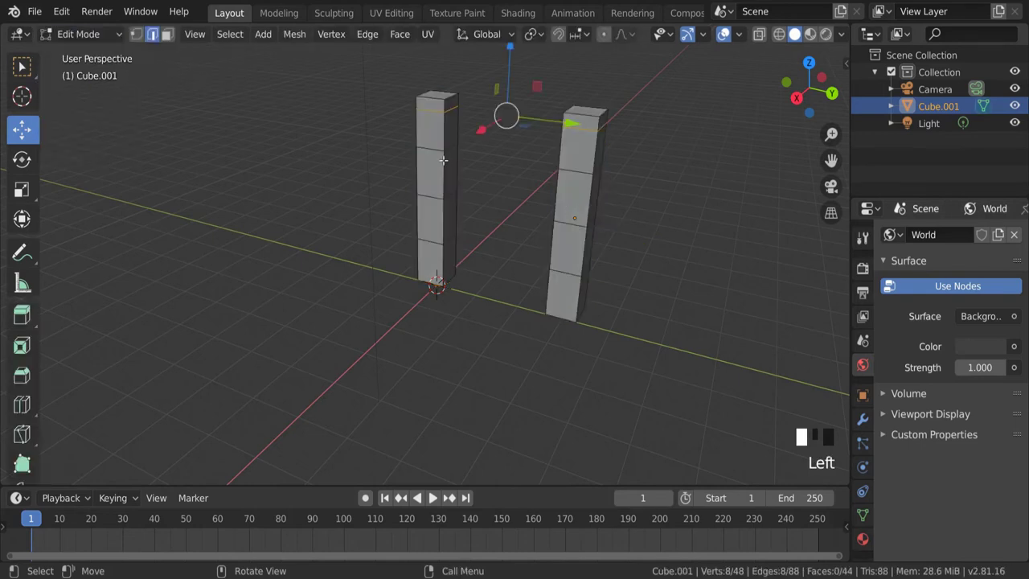
pyautogui.click(559, 160)
pyautogui.click(460, 144)
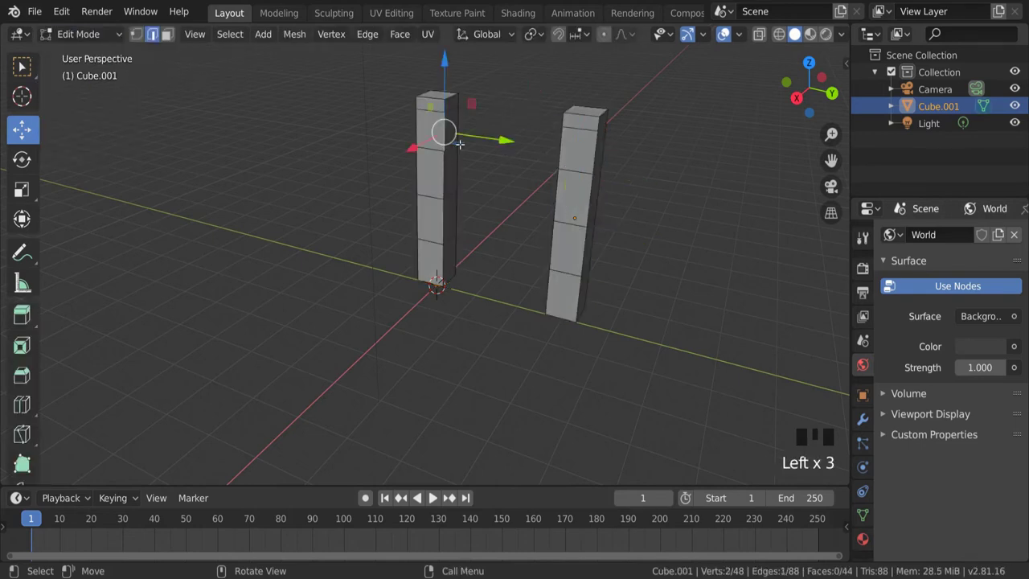
pyautogui.click(452, 196)
pyautogui.click(572, 227)
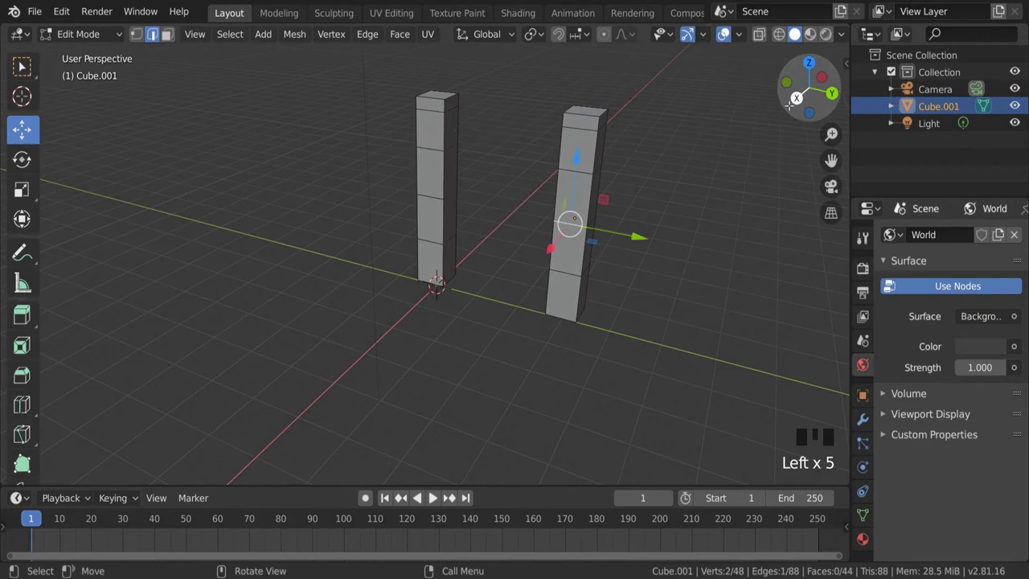
pyautogui.moveTo(792, 106); pyautogui.dragTo(155, 81)
pyautogui.moveTo(458, 137); pyautogui.dragTo(604, 148)
pyautogui.moveTo(794, 87); pyautogui.dragTo(452, 170)
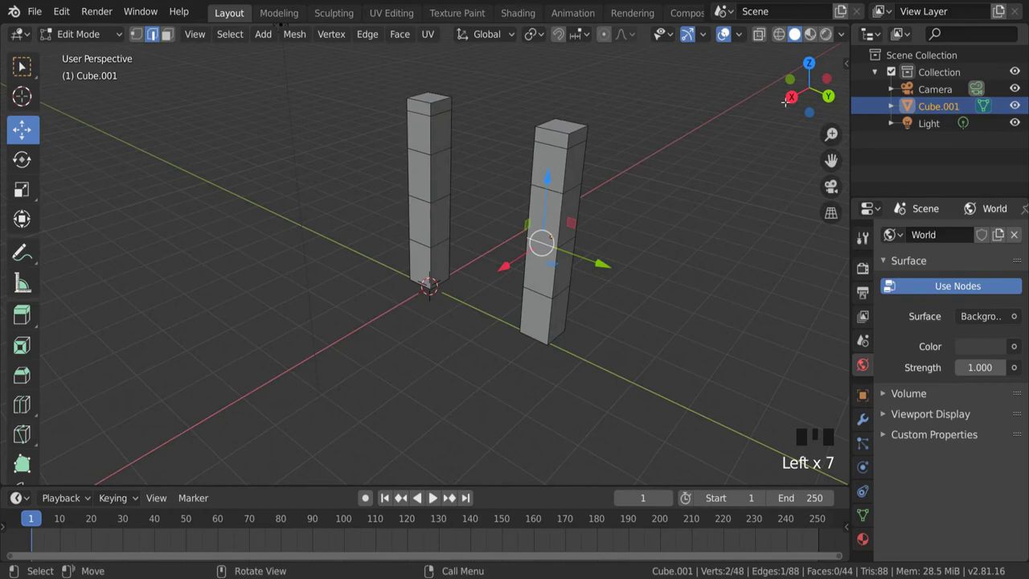
pyautogui.moveTo(786, 103); pyautogui.dragTo(724, 108)
pyautogui.moveTo(626, 119); pyautogui.dragTo(629, 118)
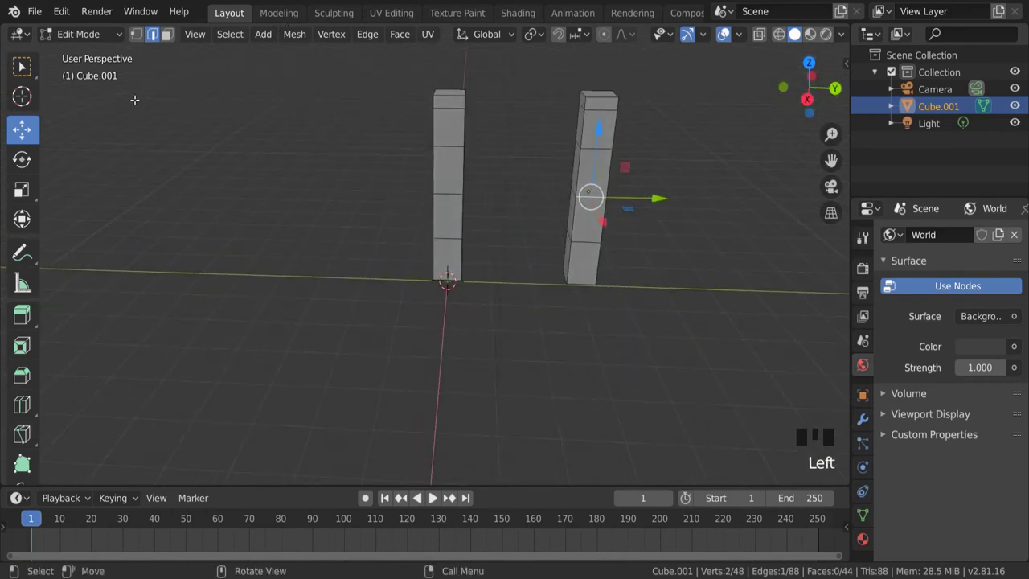
# Step: In face select mode, delete the facing inner faces in the second section from the top of both posts
pyautogui.click(166, 35)
pyautogui.moveTo(803, 88); pyautogui.dragTo(419, 143)
pyautogui.click(443, 137)
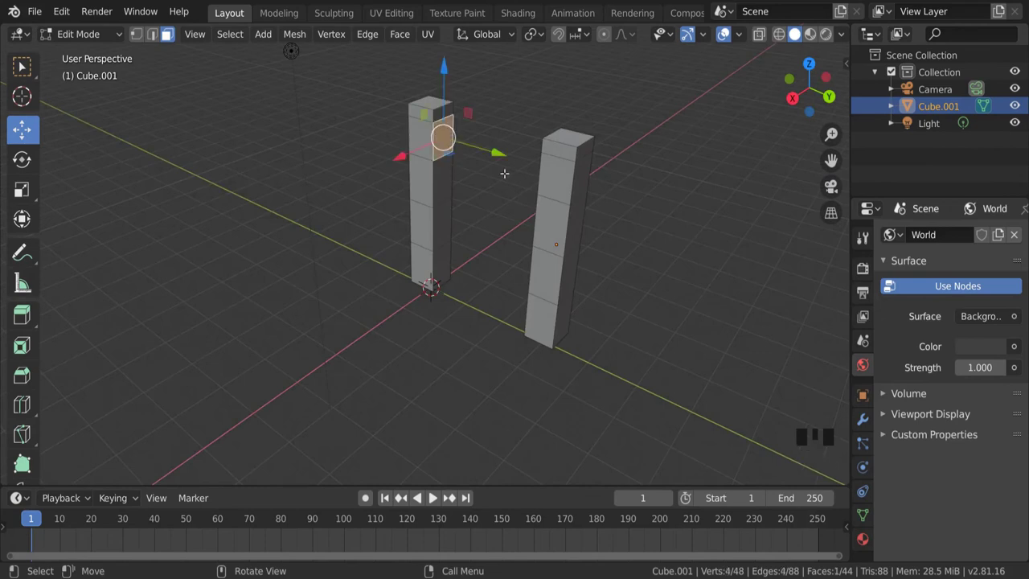
pyautogui.press('Delete')
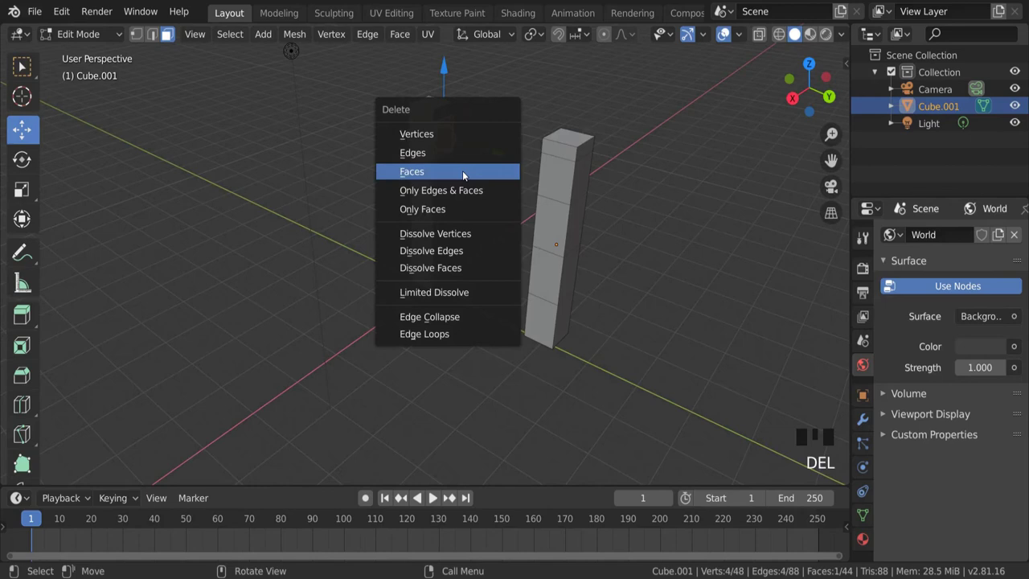
pyautogui.click(462, 171)
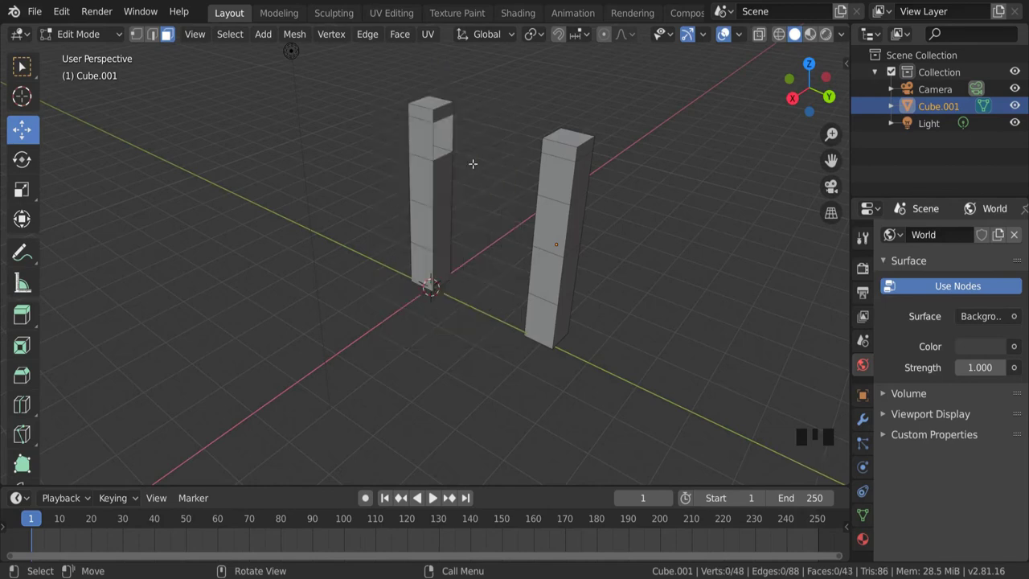
pyautogui.moveTo(807, 90); pyautogui.dragTo(577, 116)
pyautogui.click(561, 110)
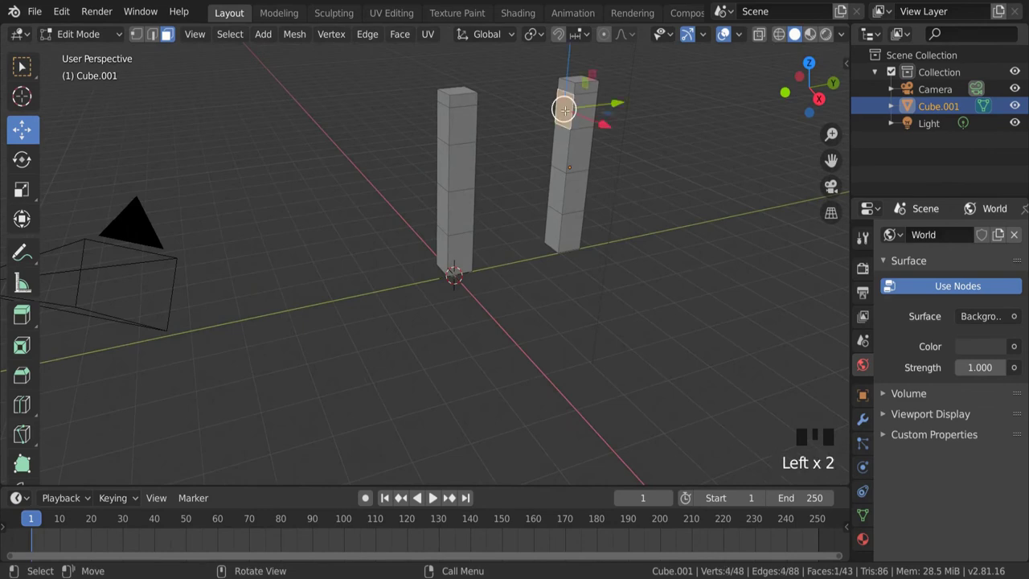
pyautogui.press('Delete')
pyautogui.click(564, 110)
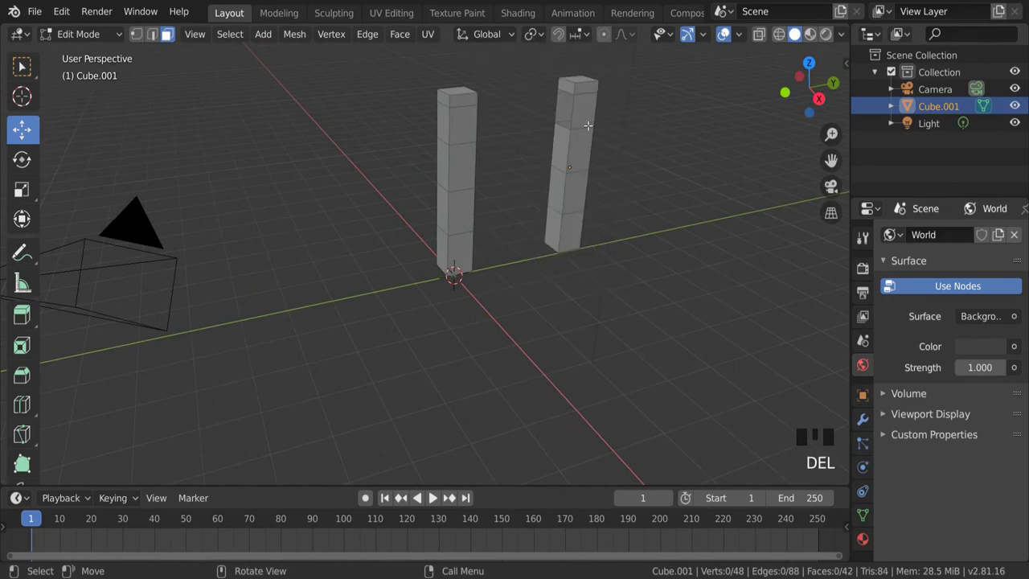
# Step: In edge select mode, fill a vertical face between the posts' upper openings along their inner edges on the -X side
pyautogui.moveTo(809, 89); pyautogui.dragTo(768, 93)
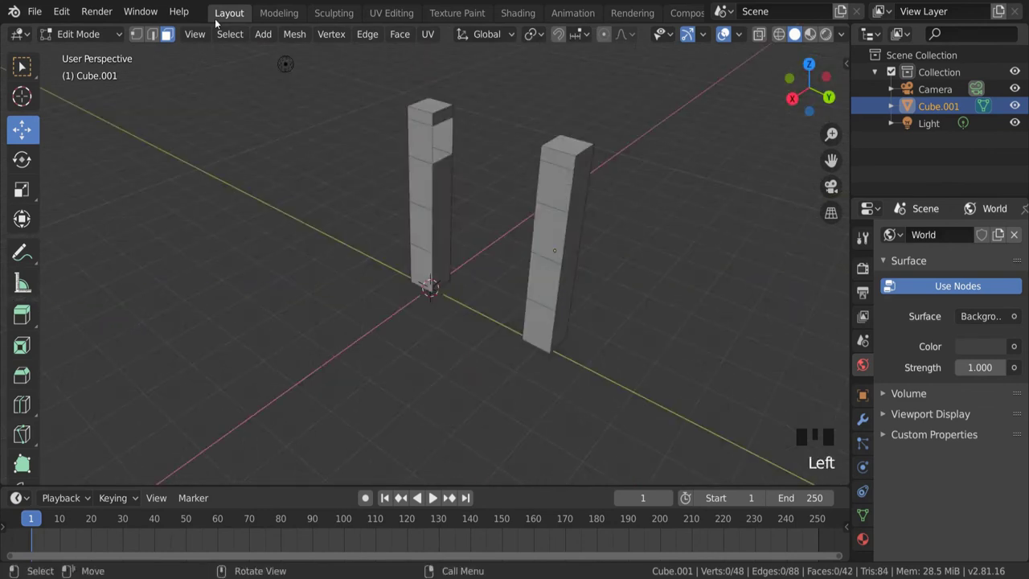
pyautogui.click(153, 35)
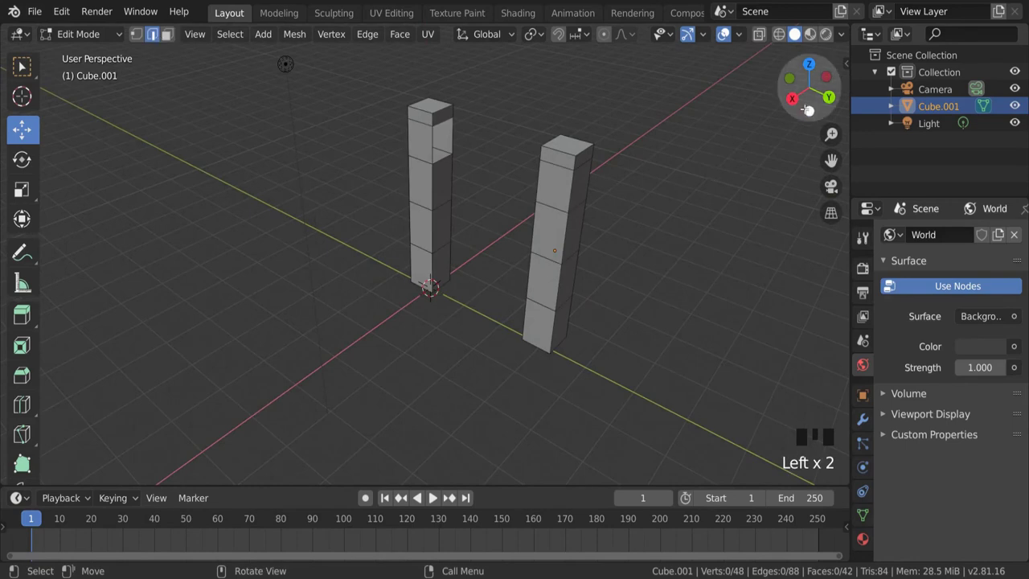
pyautogui.moveTo(808, 84); pyautogui.dragTo(643, 141)
pyautogui.moveTo(723, 98); pyautogui.dragTo(716, 99)
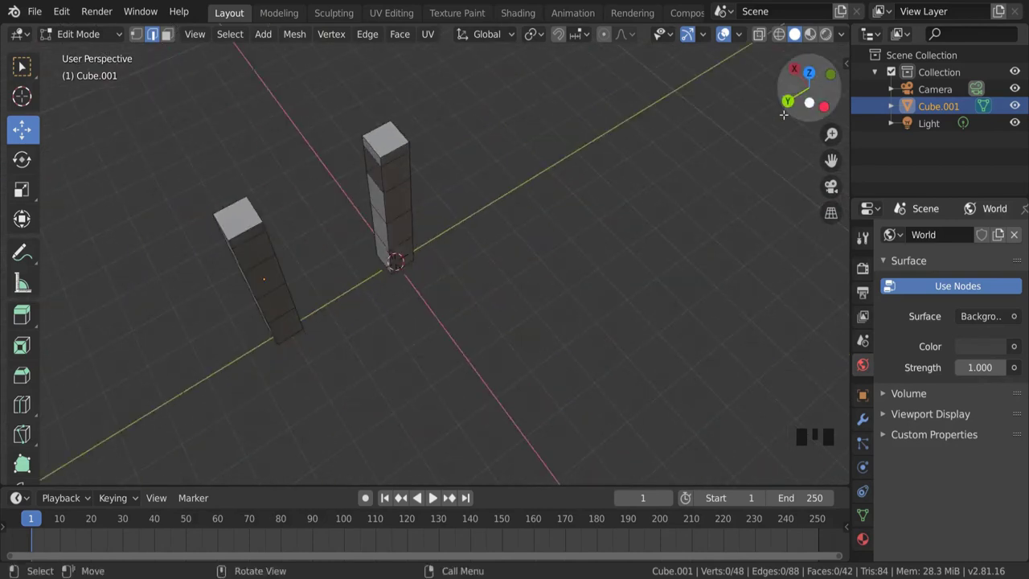
pyautogui.click(383, 188)
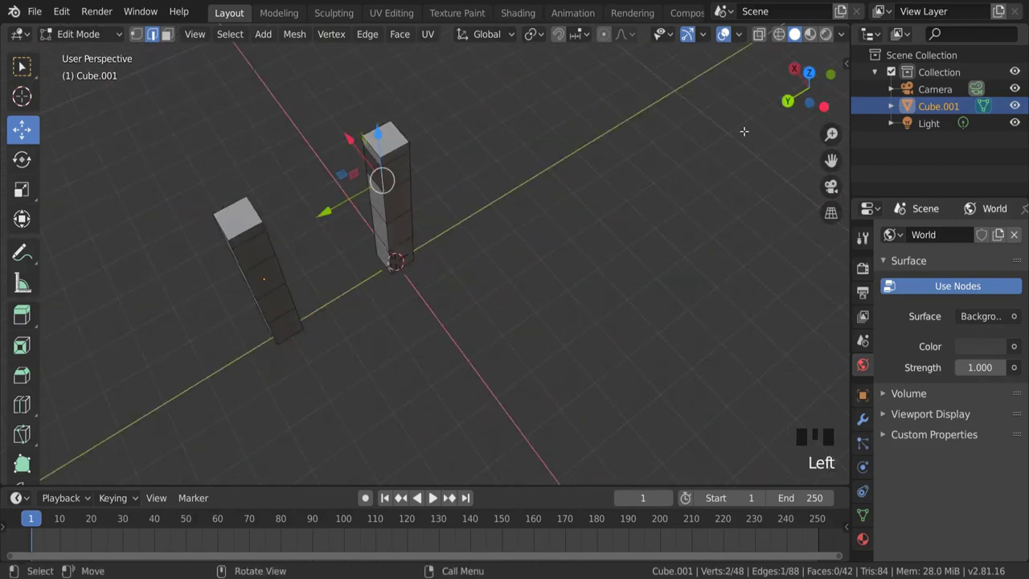
pyautogui.moveTo(806, 87); pyautogui.dragTo(796, 58)
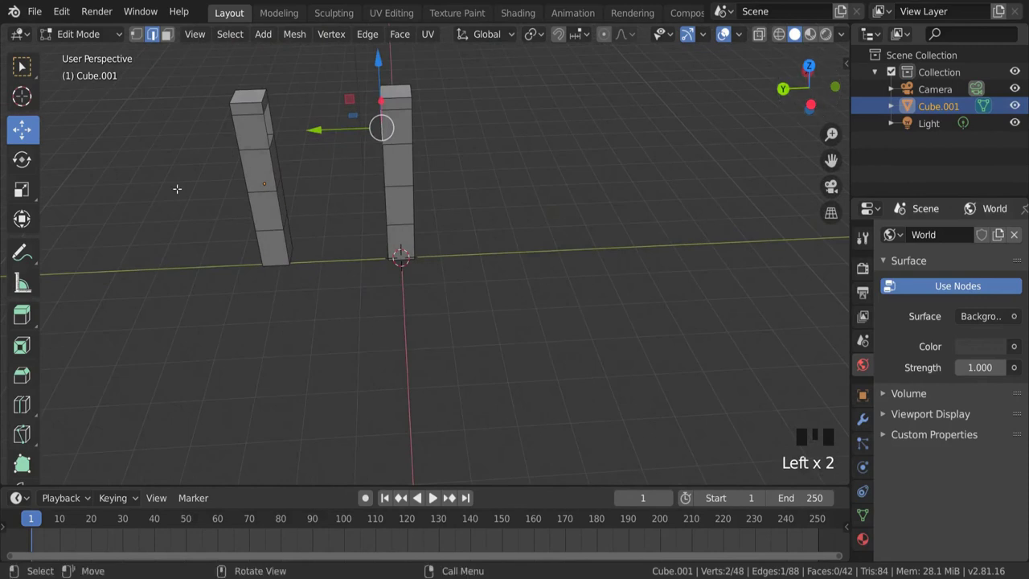
pyautogui.keyDown('shift'); pyautogui.click(266, 130); pyautogui.keyUp('shift')
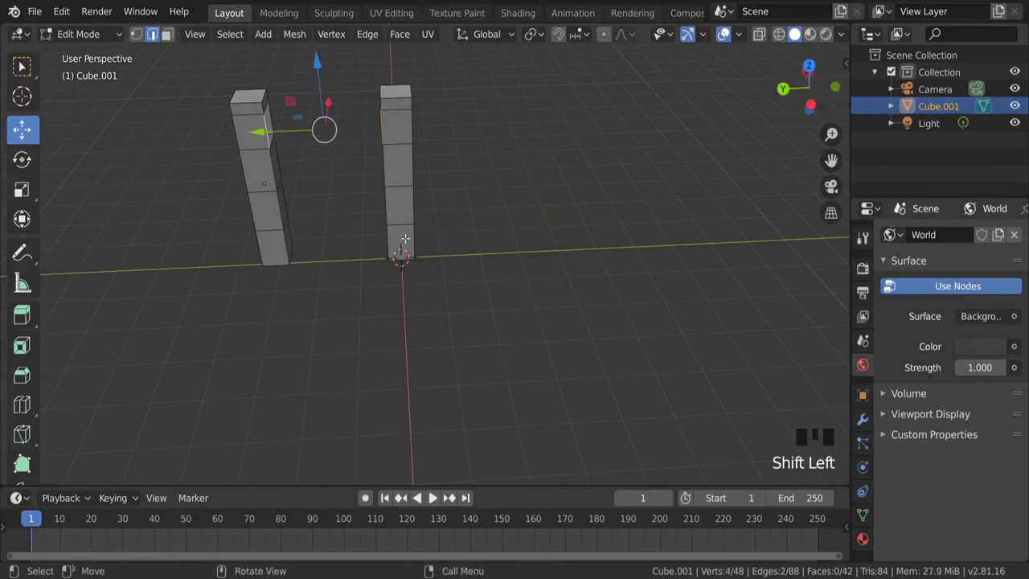
pyautogui.moveTo(786, 114); pyautogui.dragTo(696, 154)
pyautogui.press('f')
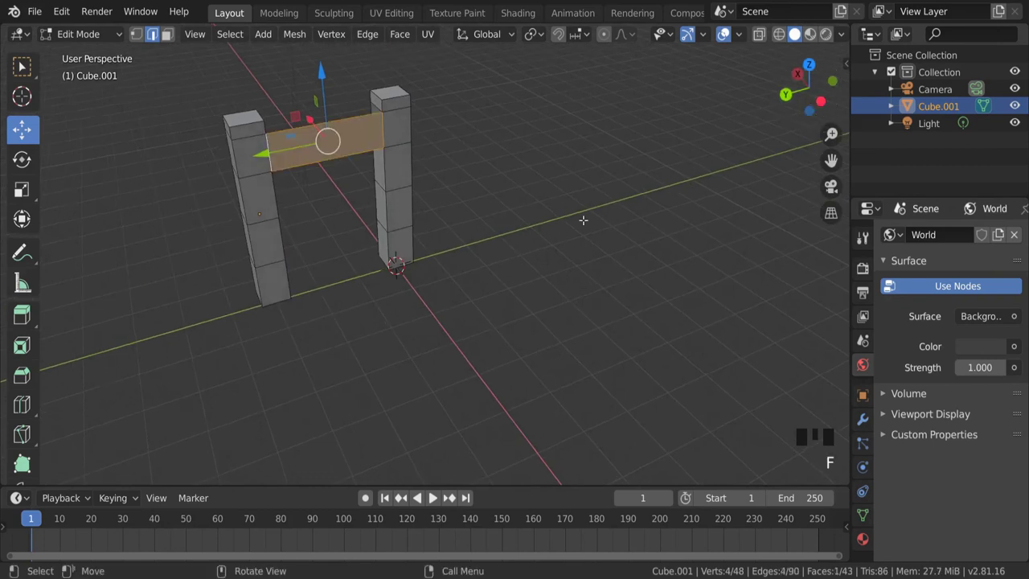
# Step: Fill the upper crossbeam's top face using the top edges of the openings in both posts
pyautogui.moveTo(796, 105); pyautogui.dragTo(326, 422)
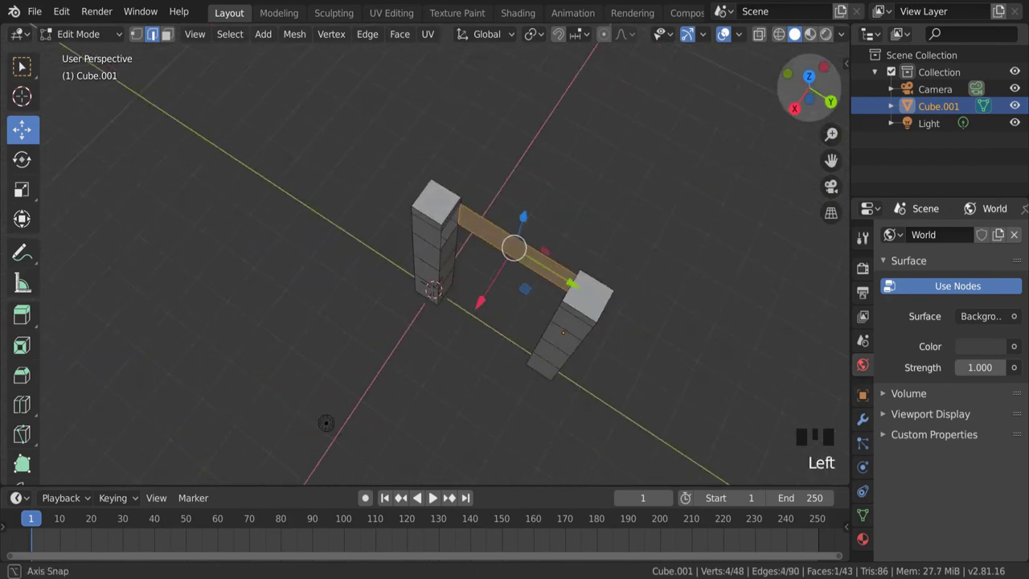
pyautogui.moveTo(809, 88); pyautogui.dragTo(819, 79)
pyautogui.click(452, 199)
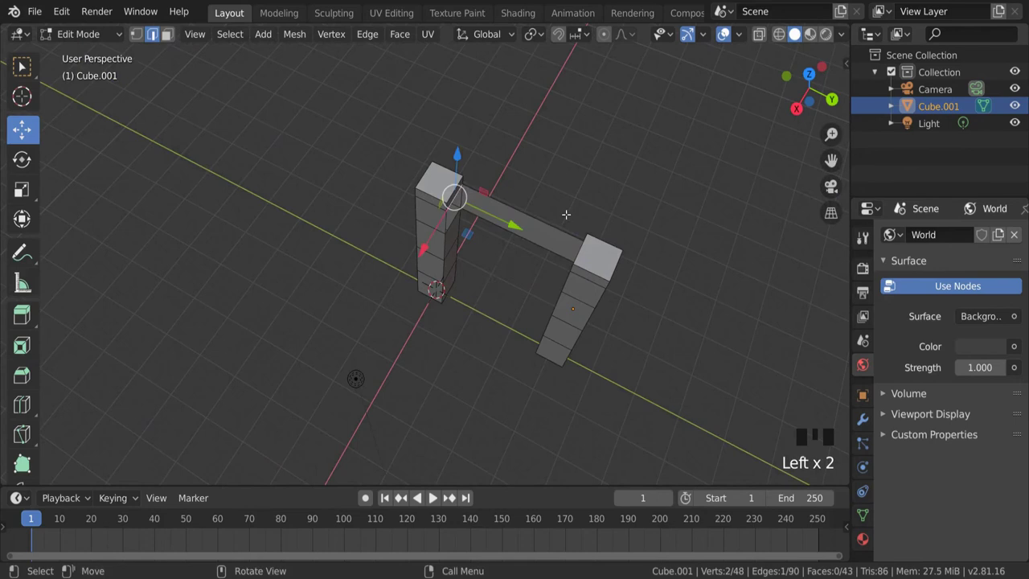
pyautogui.keyDown('shift'); pyautogui.click(531, 219); pyautogui.keyUp('shift')
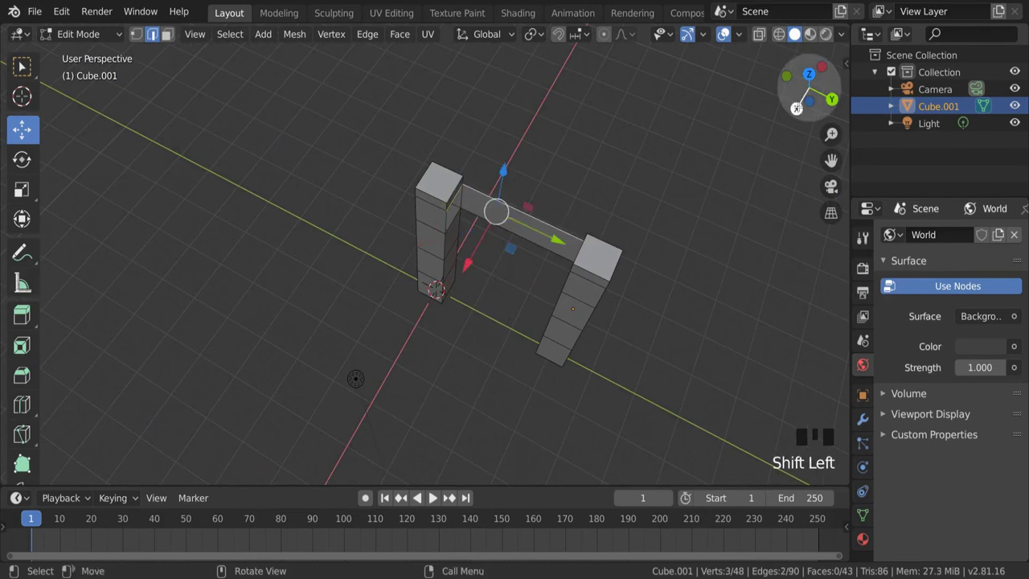
pyautogui.moveTo(797, 108); pyautogui.dragTo(885, 67)
pyautogui.keyDown('shift'); pyautogui.click(579, 99); pyautogui.keyUp('shift')
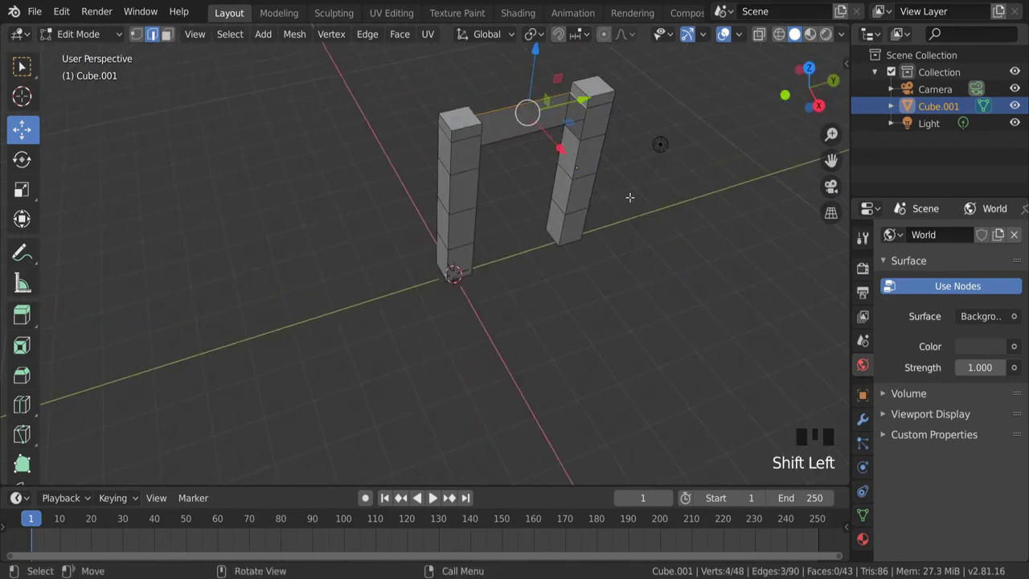
pyautogui.press('f')
# Step: Fill the upper crossbeam's vertical face on the +X side from its top edge and the two posts' opening edges
pyautogui.moveTo(800, 73); pyautogui.dragTo(776, 41)
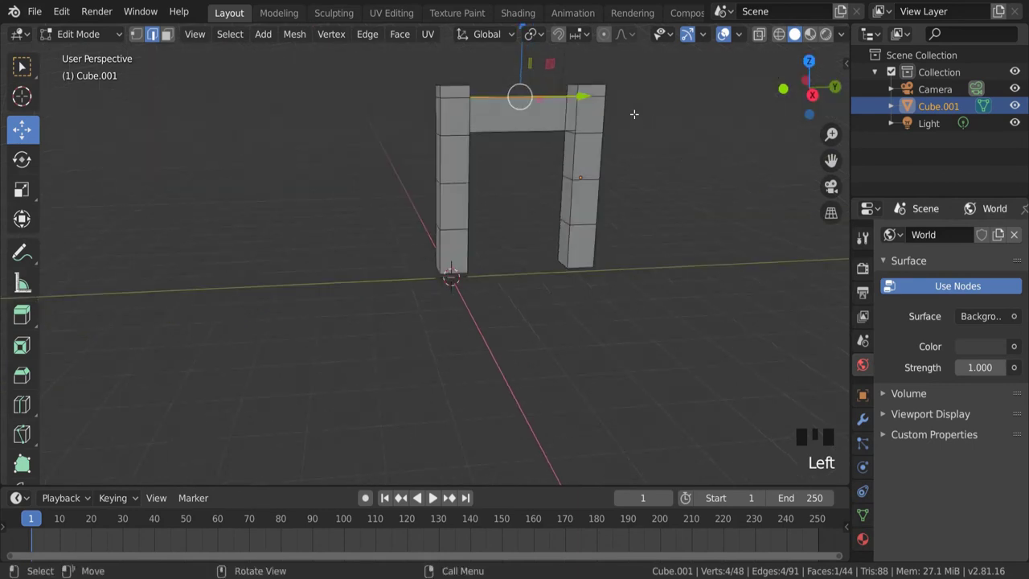
pyautogui.click(577, 113)
pyautogui.keyDown('shift'); pyautogui.click(524, 96); pyautogui.keyUp('shift')
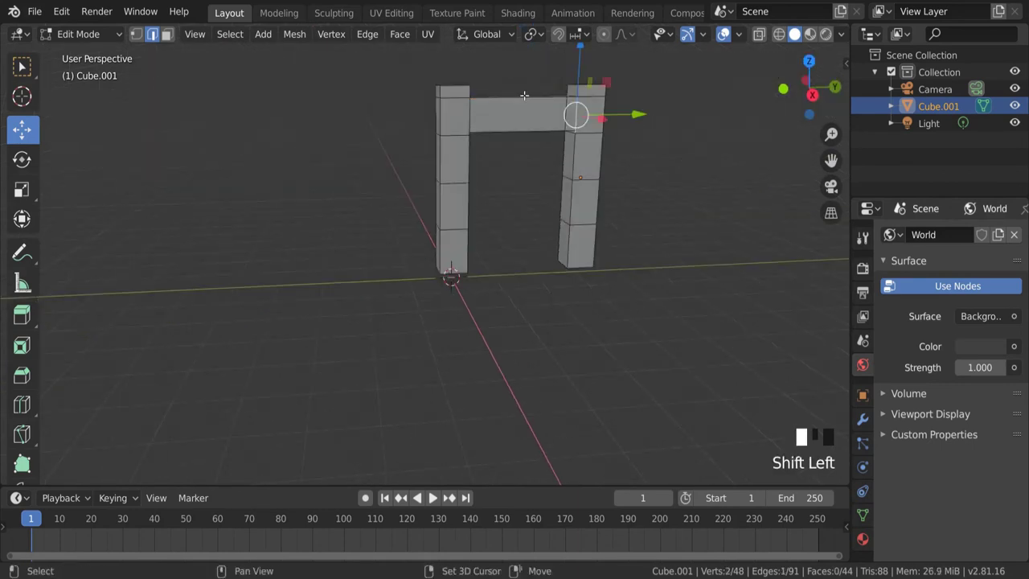
pyautogui.keyDown('shift'); pyautogui.click(470, 115); pyautogui.keyUp('shift')
pyautogui.moveTo(809, 89)
pyautogui.mouseDown()
pyautogui.moveTo(820, 90)
pyautogui.moveTo(73, 52)
pyautogui.moveTo(820, 91)
pyautogui.mouseUp()
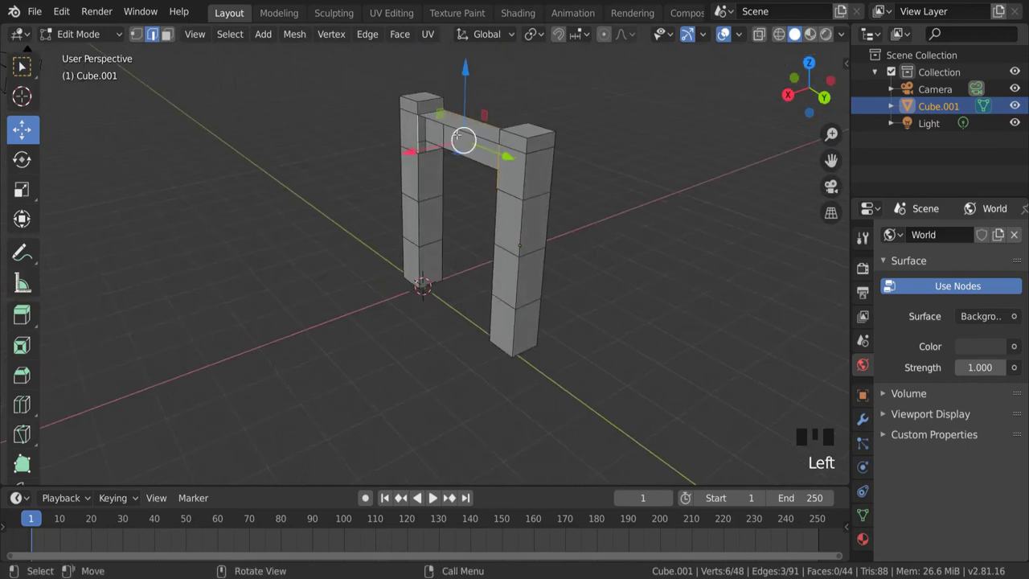
pyautogui.click(417, 132)
pyautogui.keyDown('shift'); pyautogui.click(455, 127); pyautogui.keyUp('shift')
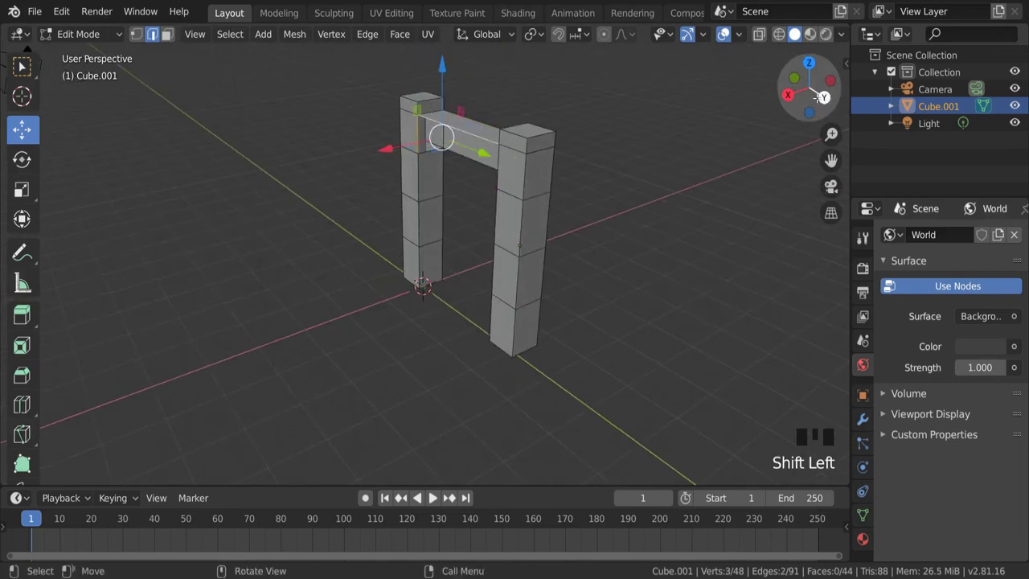
pyautogui.moveTo(813, 97); pyautogui.dragTo(835, 91)
pyautogui.keyDown('shift'); pyautogui.click(568, 122); pyautogui.keyUp('shift')
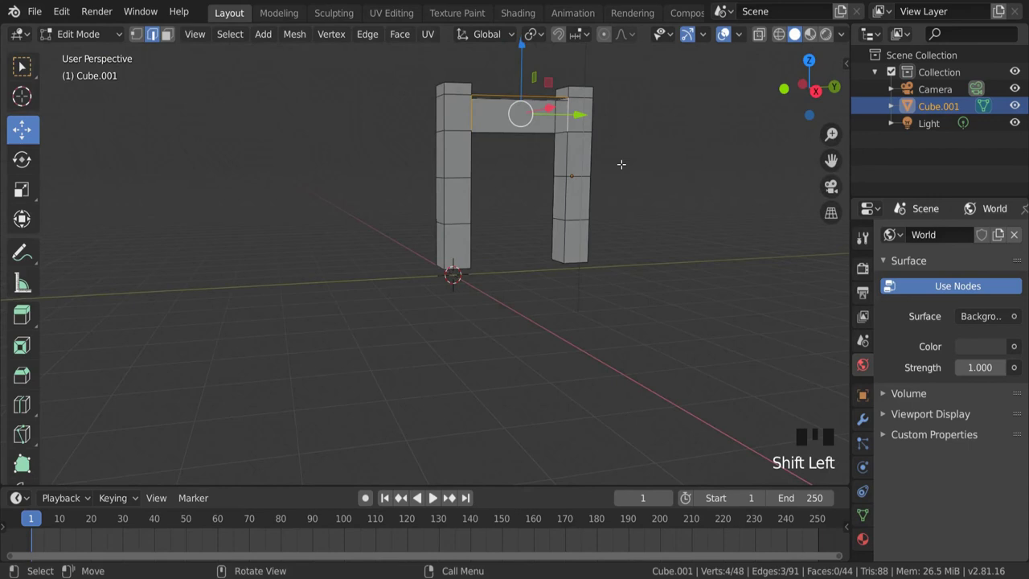
pyautogui.press('f')
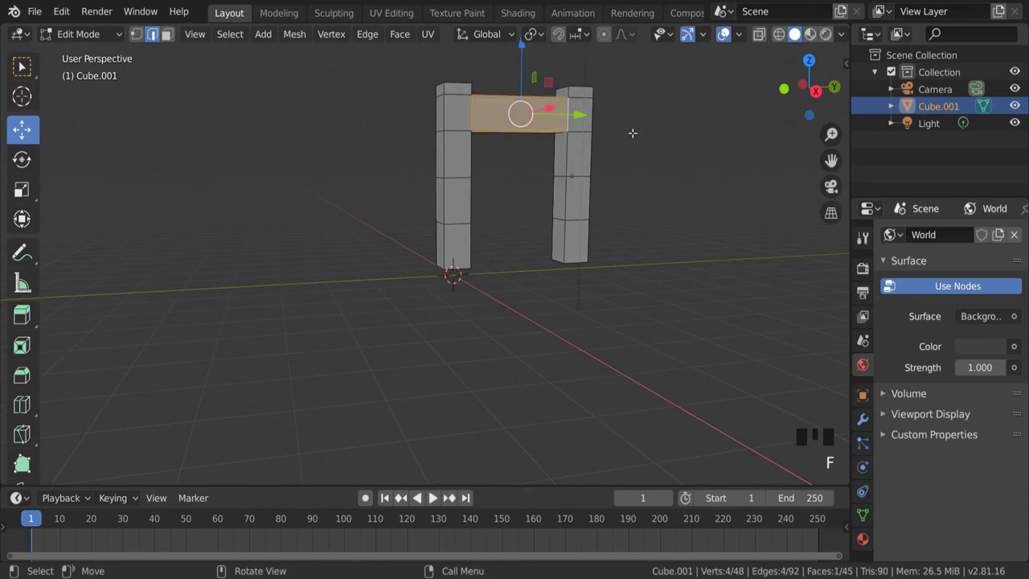
# Step: Close the underside of the upper crossbeam by filling a face between its four bottom edges
pyautogui.click(815, 90)
pyautogui.moveTo(814, 90); pyautogui.dragTo(812, 53)
pyautogui.moveTo(810, 89); pyautogui.dragTo(779, 63)
pyautogui.click(506, 149)
pyautogui.keyDown('shift'); pyautogui.click(529, 131); pyautogui.keyUp('shift')
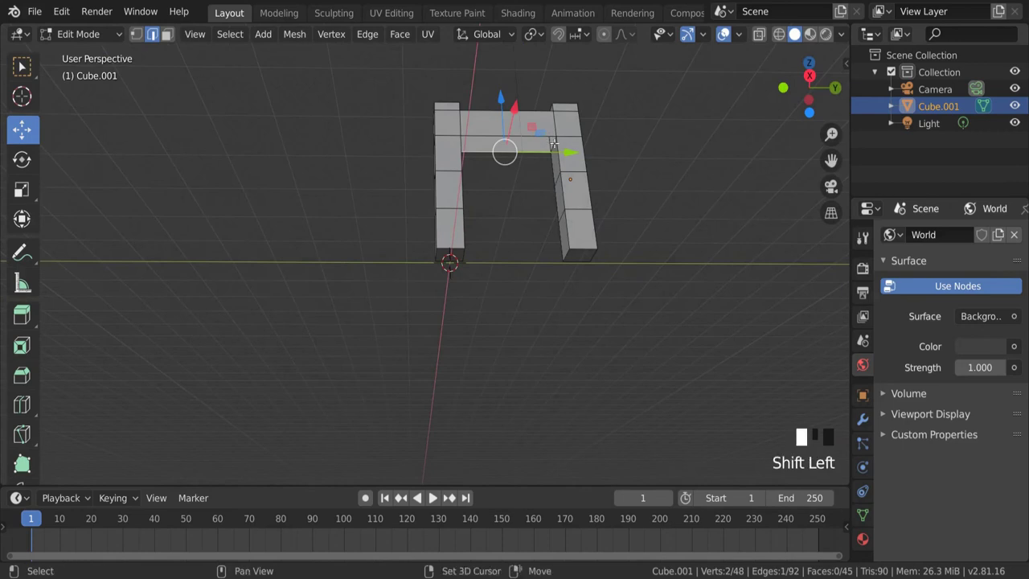
pyautogui.keyDown('shift'); pyautogui.click(503, 141); pyautogui.keyUp('shift')
pyautogui.moveTo(812, 88); pyautogui.dragTo(501, 188)
pyautogui.keyDown('shift'); pyautogui.click(503, 188); pyautogui.keyUp('shift')
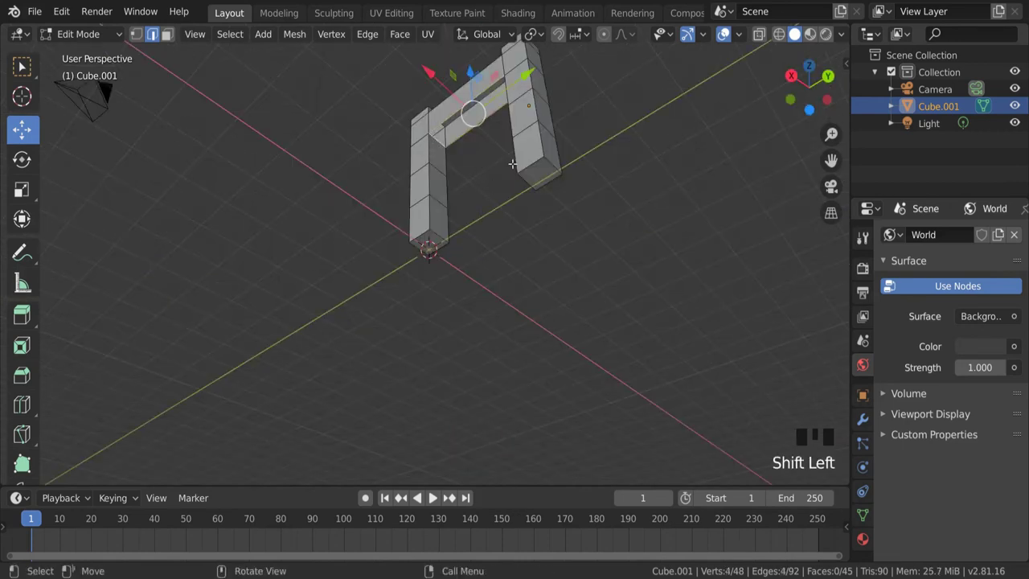
pyautogui.press('f')
# Step: In face select mode, delete the facing inner faces in the lowest section of both posts
pyautogui.moveTo(808, 89); pyautogui.dragTo(841, 70)
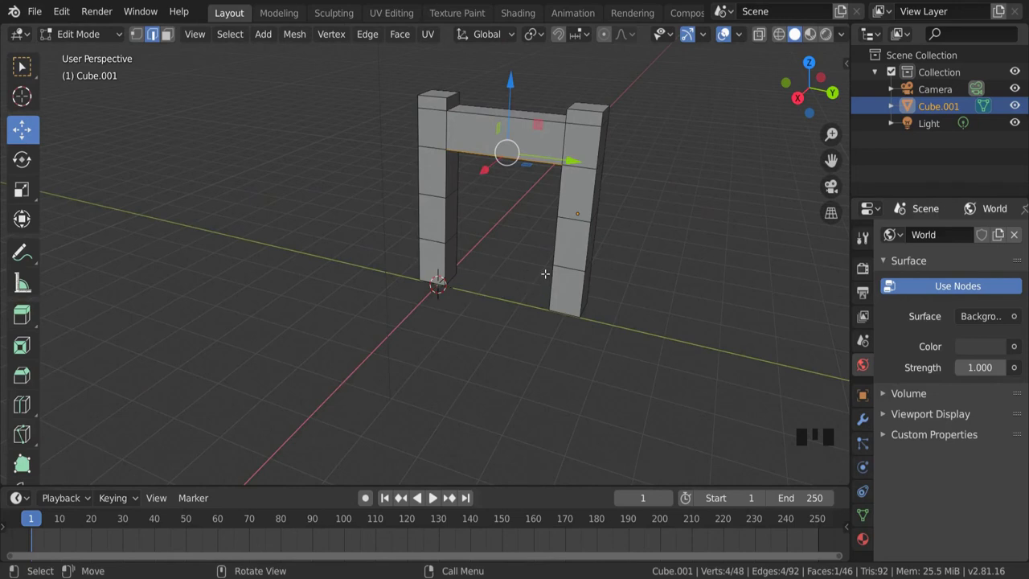
pyautogui.click(167, 34)
pyautogui.click(448, 256)
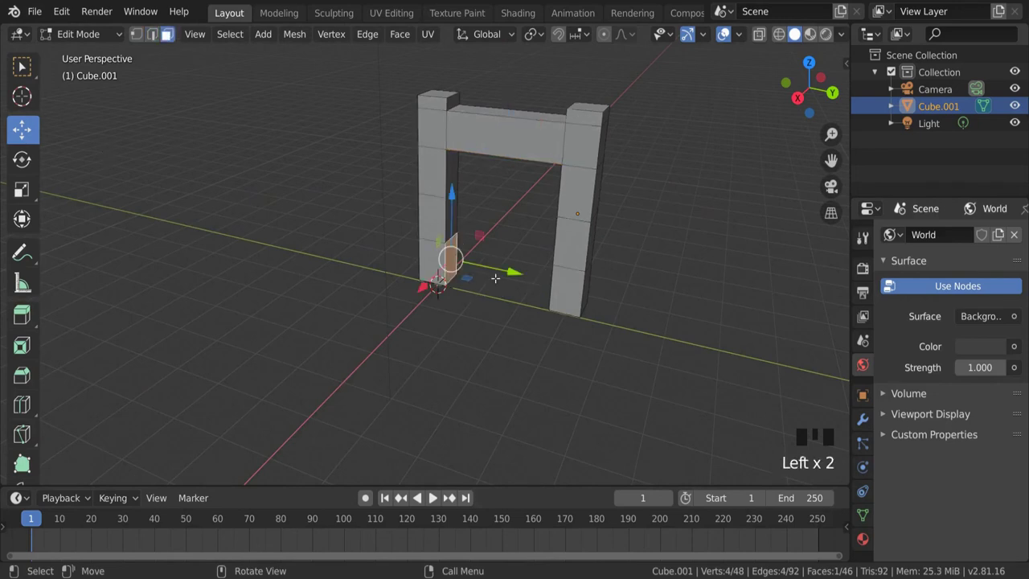
pyautogui.moveTo(809, 108); pyautogui.dragTo(900, 129)
pyautogui.keyDown('shift'); pyautogui.click(558, 232); pyautogui.keyUp('shift')
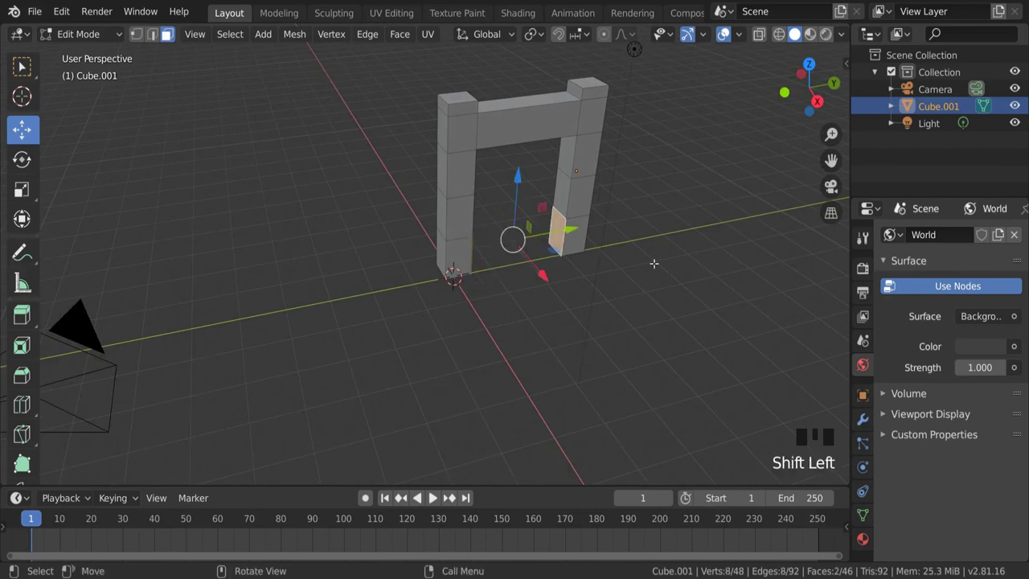
pyautogui.press('Delete')
# Step: In edge select mode, fill a vertical face between the posts' lower openings along their inner edges on the -X side
pyautogui.moveTo(810, 90); pyautogui.dragTo(792, 92)
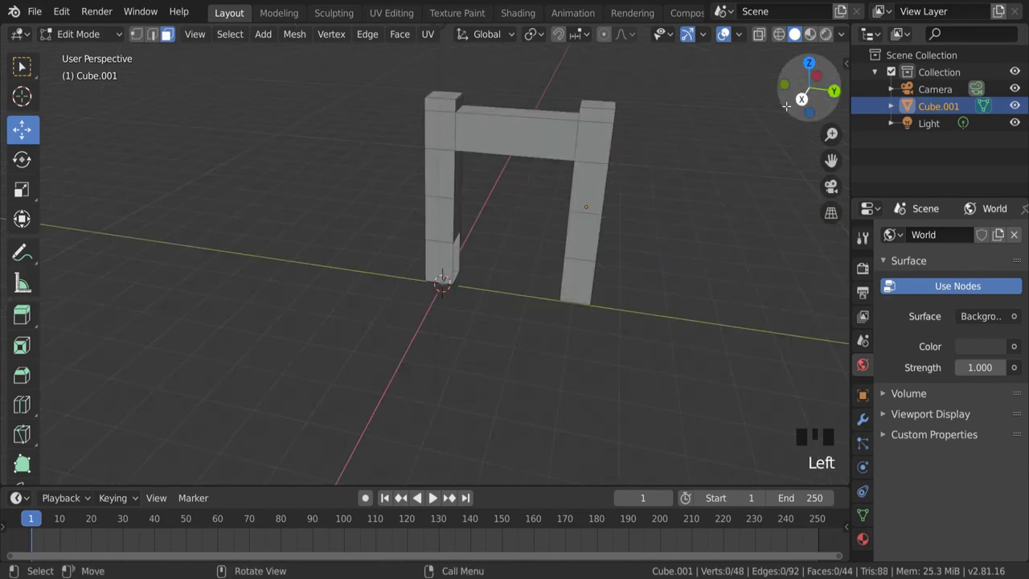
pyautogui.click(152, 33)
pyautogui.click(450, 235)
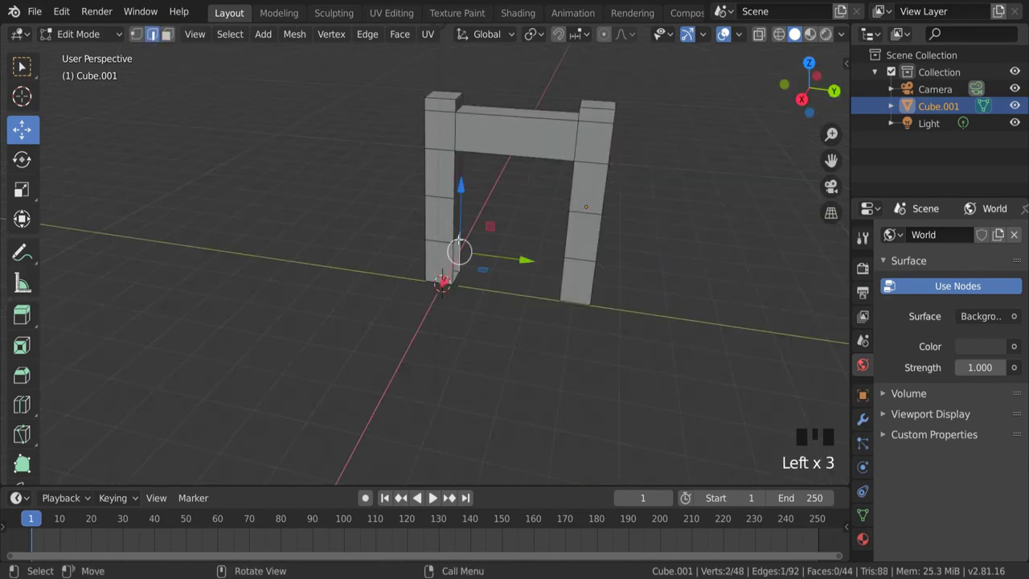
pyautogui.moveTo(778, 111); pyautogui.dragTo(669, 171)
pyautogui.keyDown('shift'); pyautogui.click(588, 228); pyautogui.keyUp('shift')
pyautogui.press('f')
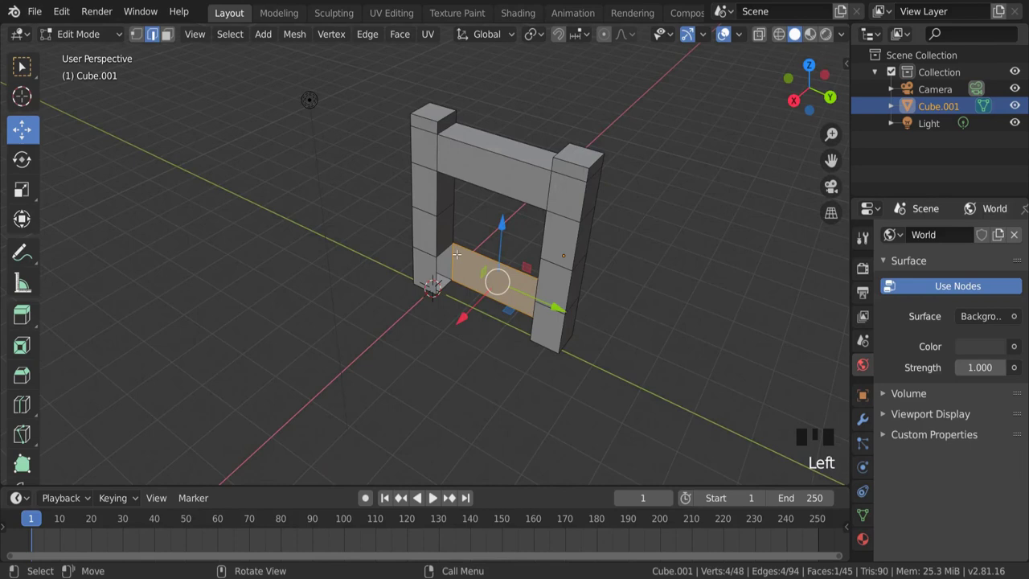
# Step: Fill the lower crossbeam's top face using its -X side top edge and the top edges of both posts' lower openings
pyautogui.click(480, 246)
pyautogui.keyDown('shift'); pyautogui.click(493, 260); pyautogui.keyUp('shift')
pyautogui.moveTo(792, 93); pyautogui.dragTo(838, 87)
pyautogui.keyDown('shift'); pyautogui.click(576, 202); pyautogui.keyUp('shift')
pyautogui.keyDown('shift'); pyautogui.click(576, 203); pyautogui.keyUp('shift')
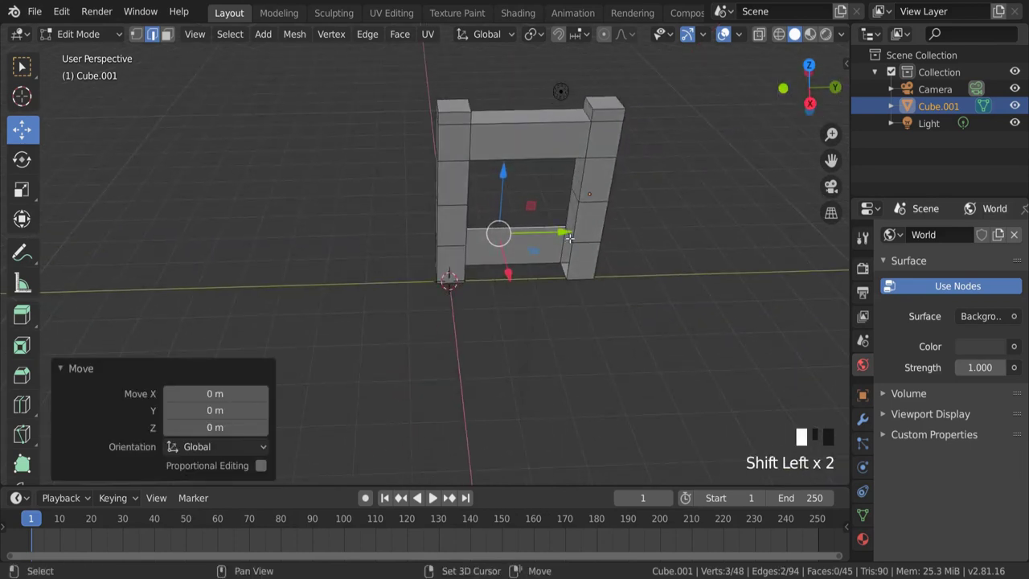
pyautogui.moveTo(815, 88); pyautogui.dragTo(725, 156)
pyautogui.scroll(4, 664, 154)
pyautogui.keyDown('shift'); pyautogui.click(664, 154); pyautogui.keyUp('shift')
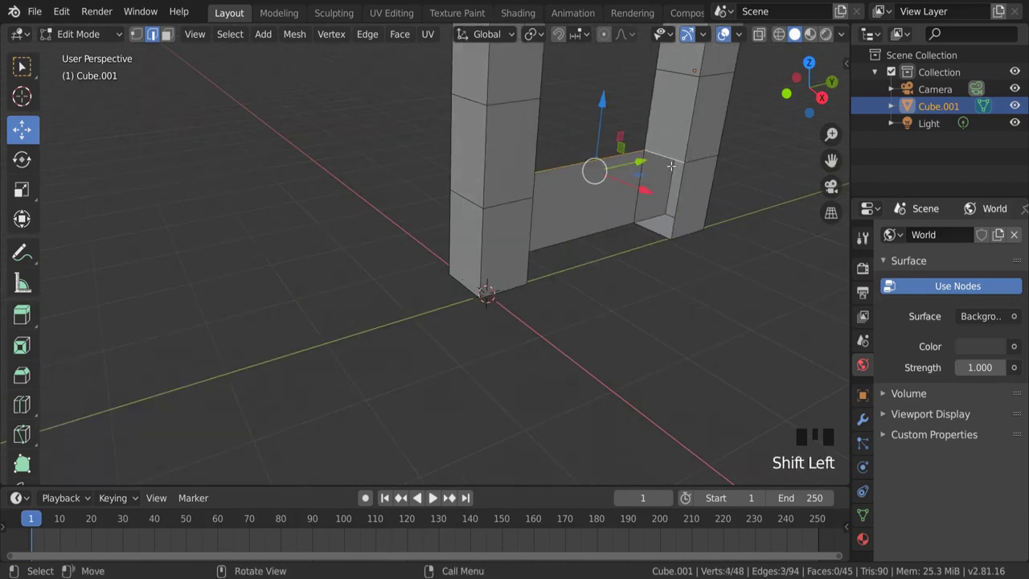
pyautogui.press('f')
# Step: Fill the lower crossbeam's vertical face on the +X side from its top edge and the posts' vertical opening edges
pyautogui.click(681, 172)
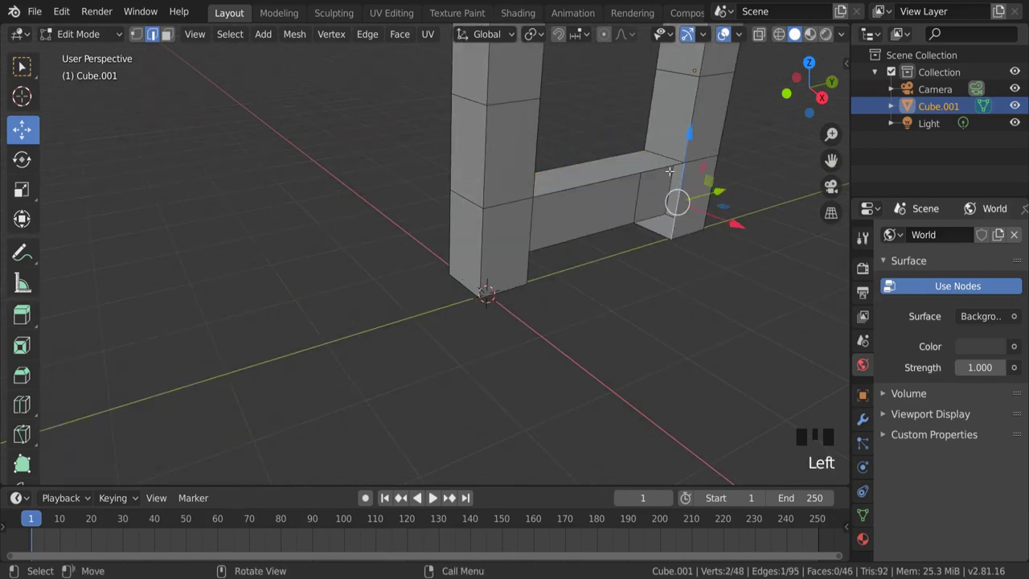
pyautogui.keyDown('shift'); pyautogui.click(562, 191); pyautogui.keyUp('shift')
pyautogui.keyDown('shift'); pyautogui.click(531, 224); pyautogui.keyUp('shift')
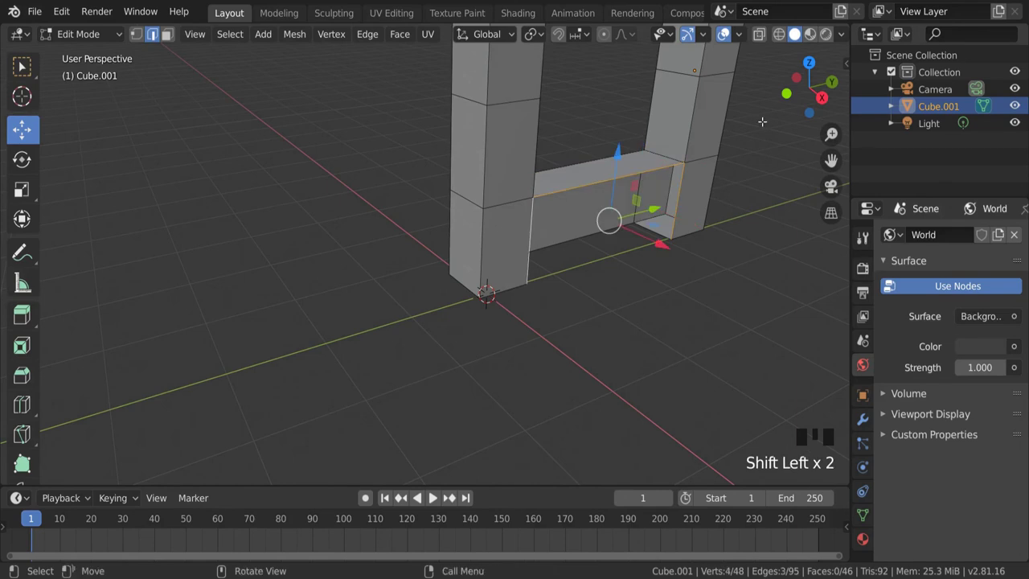
pyautogui.moveTo(810, 80); pyautogui.dragTo(800, 60)
pyautogui.press('f')
# Step: Fill the lower crossbeam's bottom face from its lower edges between the two posts
pyautogui.click(551, 227)
pyautogui.keyDown('shift'); pyautogui.click(627, 214); pyautogui.keyUp('shift')
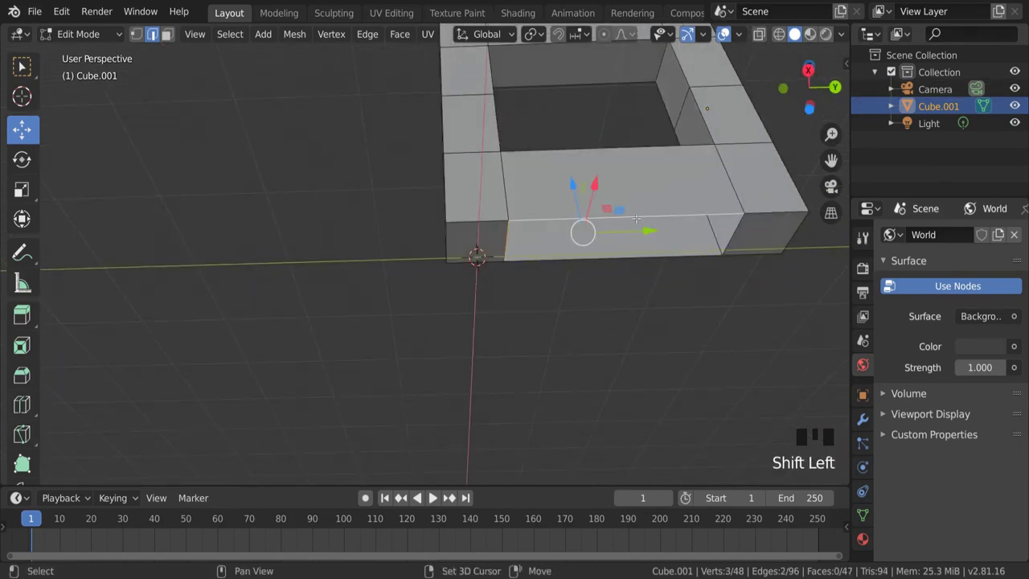
pyautogui.keyDown('shift'); pyautogui.click(733, 237); pyautogui.keyUp('shift')
pyautogui.keyDown('shift'); pyautogui.click(721, 254); pyautogui.keyUp('shift')
pyautogui.press('f')
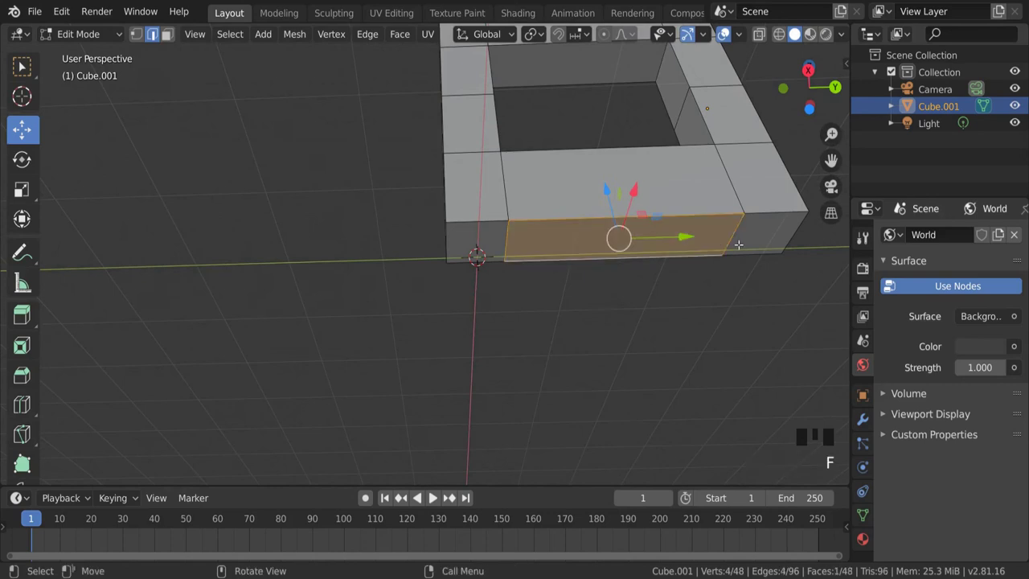
# Step: In face select mode, extrude the lowest +X side faces of both posts and the crossbeam together about 2.78 m outward to form a seat
pyautogui.moveTo(808, 86); pyautogui.dragTo(917, 96)
pyautogui.scroll(-4, 517, 328)
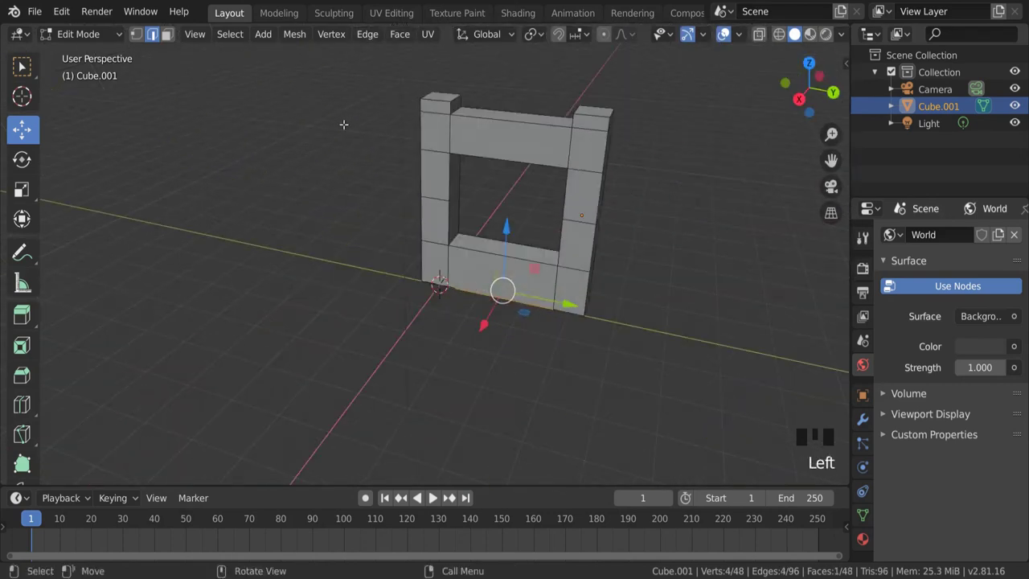
pyautogui.click(166, 33)
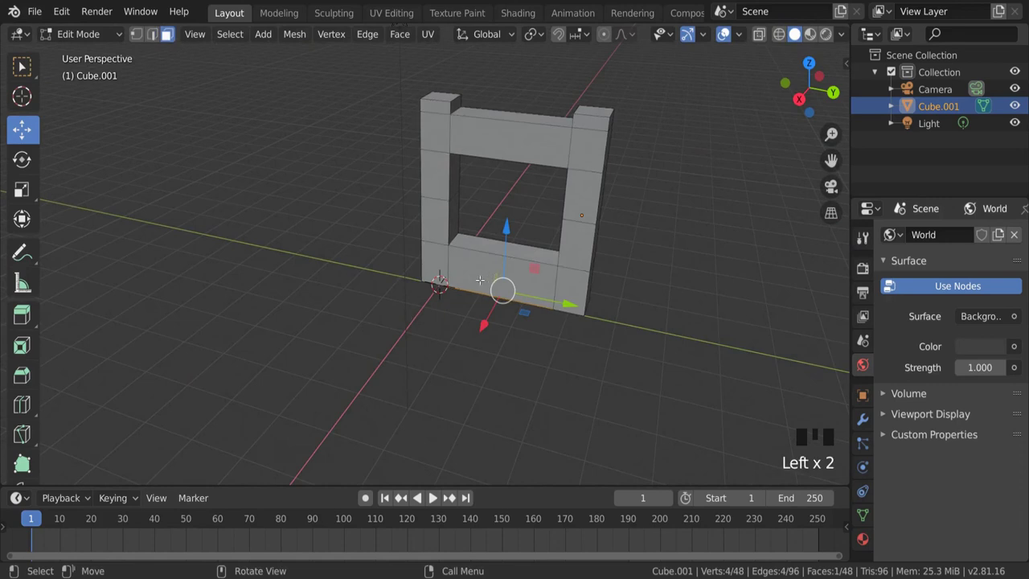
pyautogui.click(434, 264)
pyautogui.keyDown('shift'); pyautogui.click(558, 281); pyautogui.keyUp('shift')
pyautogui.keyDown('shift'); pyautogui.click(570, 288); pyautogui.keyUp('shift')
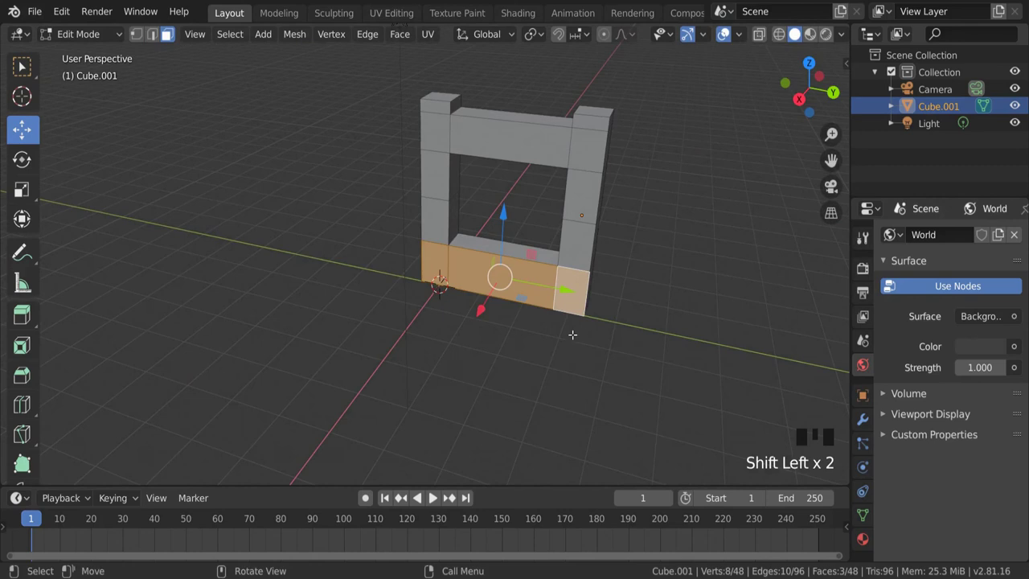
pyautogui.press('e')
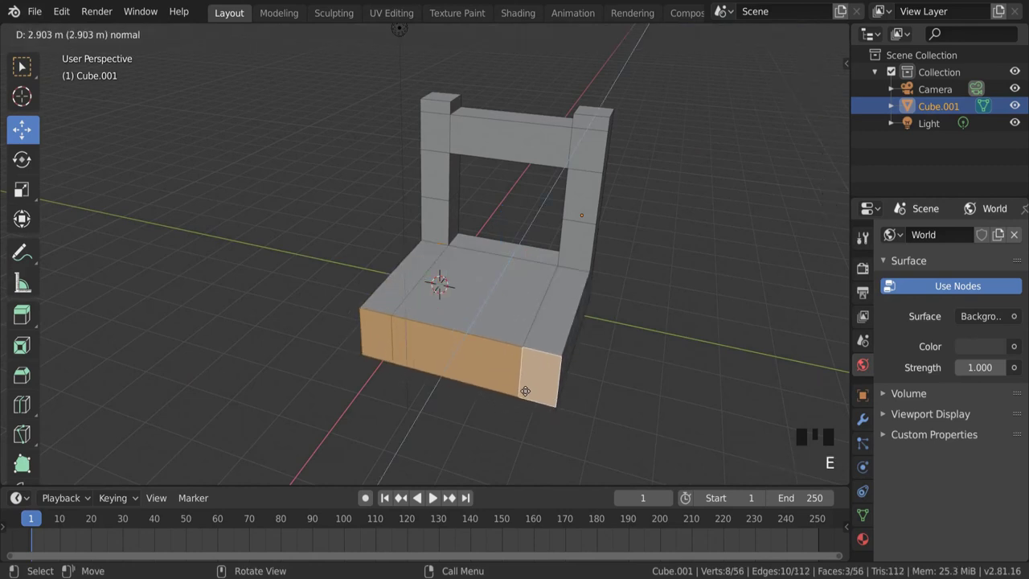
pyautogui.click(525, 391)
pyautogui.moveTo(809, 98); pyautogui.dragTo(804, 136)
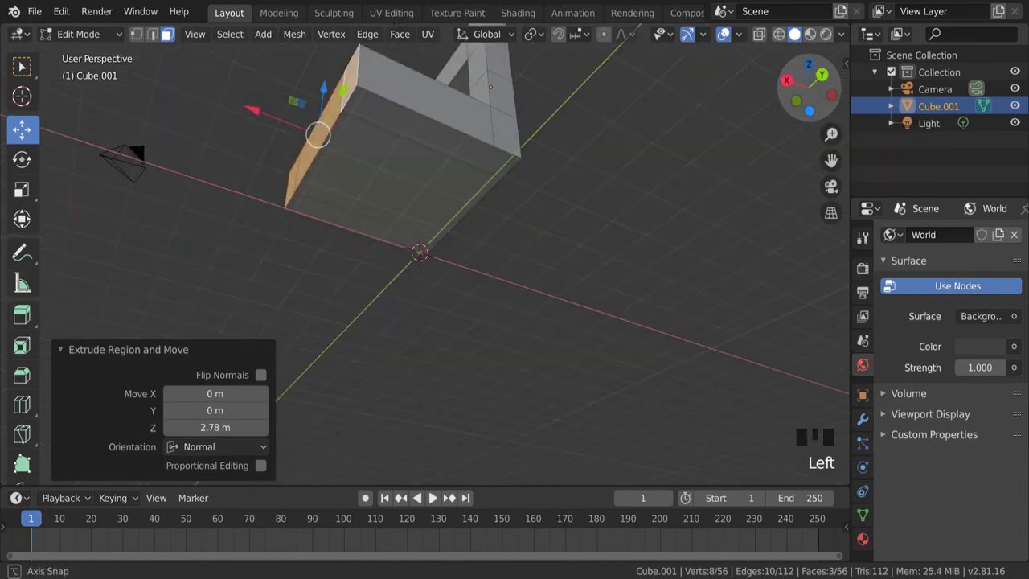
pyautogui.click(496, 163)
pyautogui.click(419, 246)
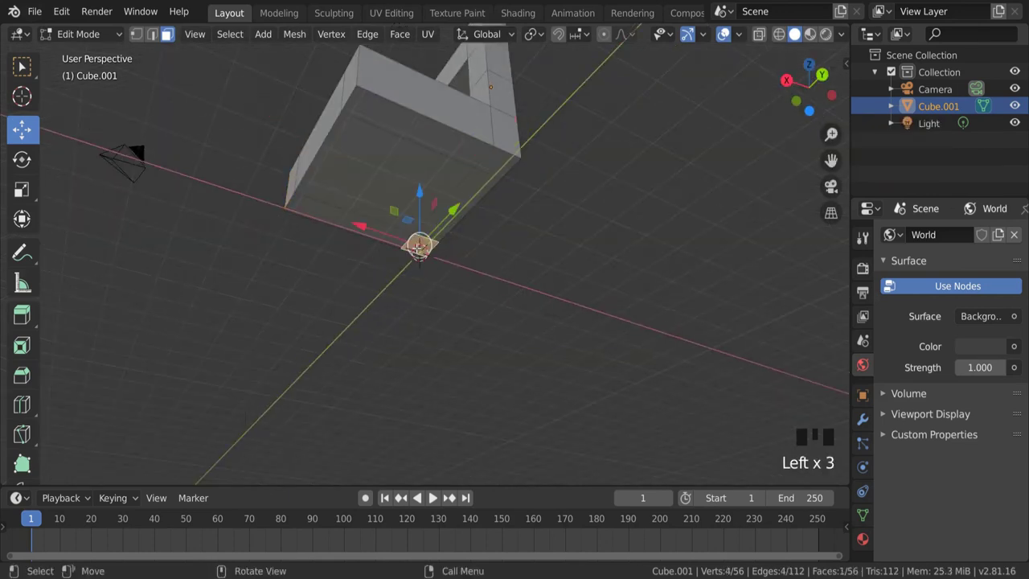
pyautogui.click(497, 163)
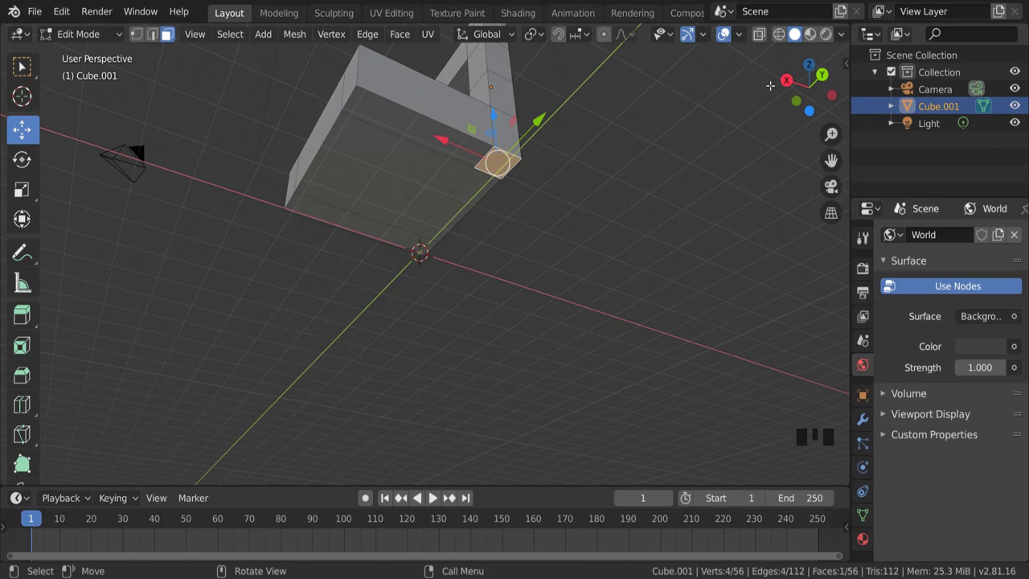
# Step: Add one loop cut across the seat, parallel to its front edge and slid towards it with a factor of about -0.554
pyautogui.moveTo(770, 85); pyautogui.dragTo(378, 149)
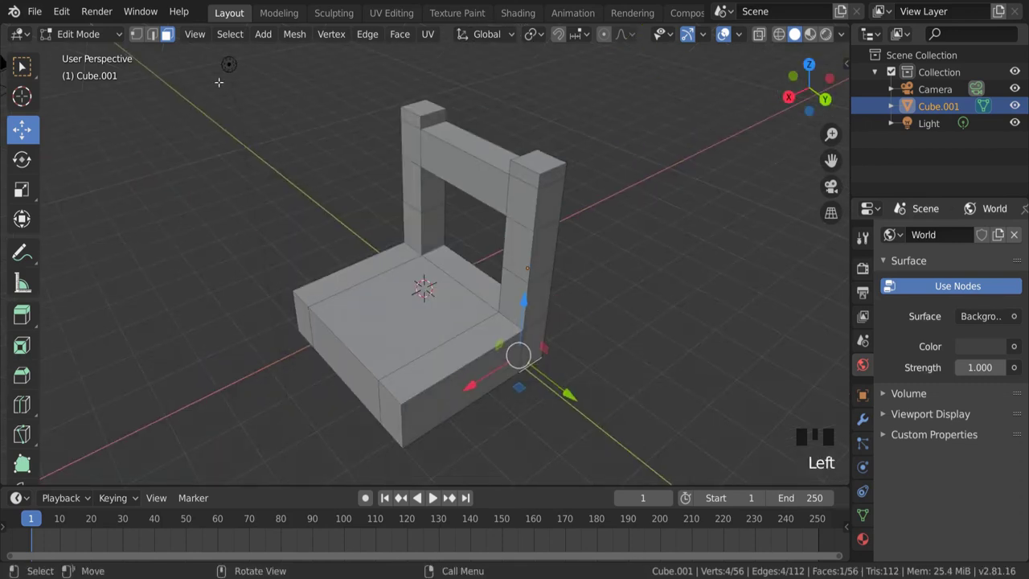
pyautogui.click(26, 402)
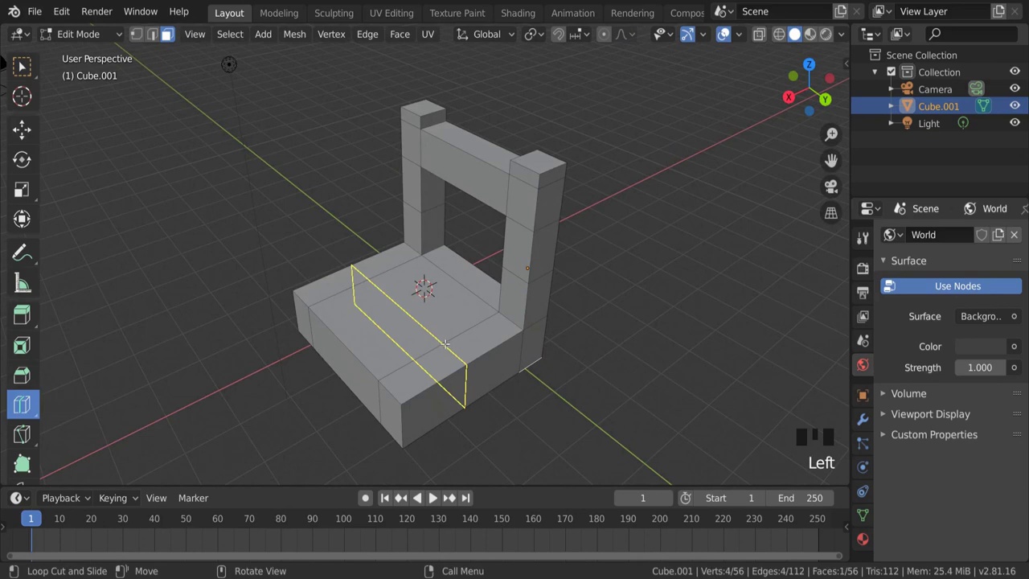
pyautogui.moveTo(446, 344); pyautogui.dragTo(402, 351)
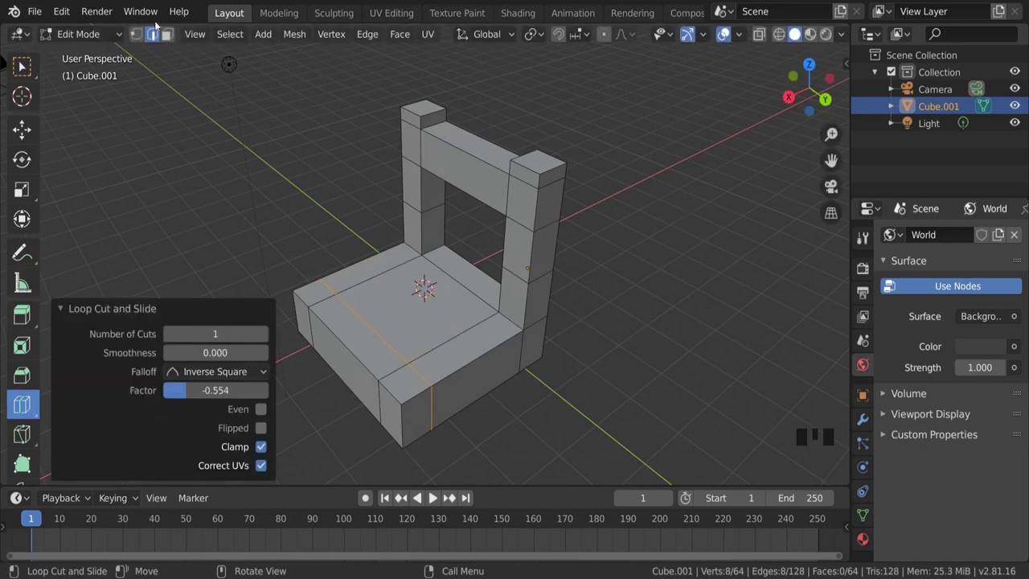
pyautogui.click(36, 141)
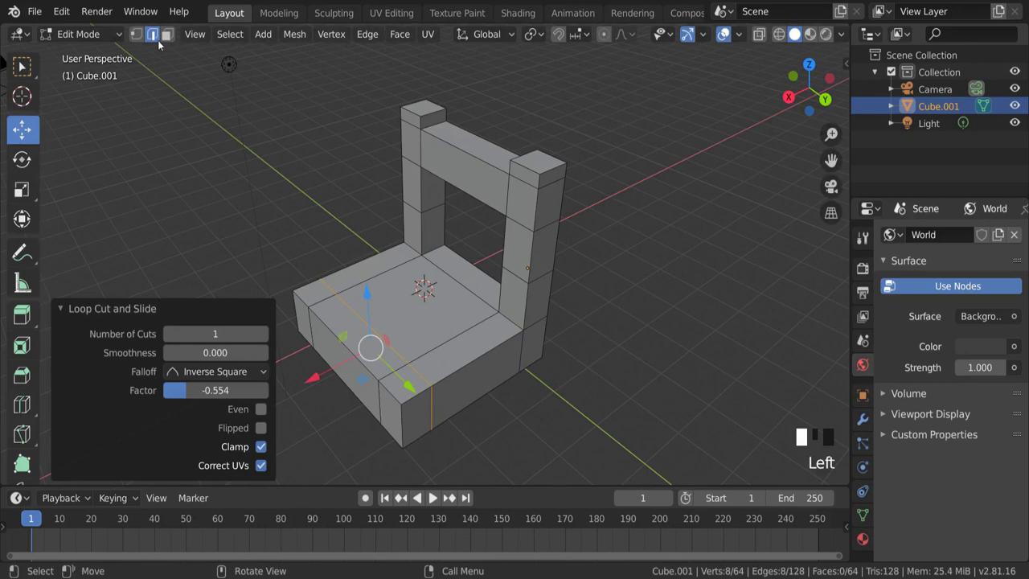
# Step: Extrude the four corner faces on the seat's underside about 2.76 m downward to form the chair legs
pyautogui.moveTo(816, 97); pyautogui.dragTo(815, 24)
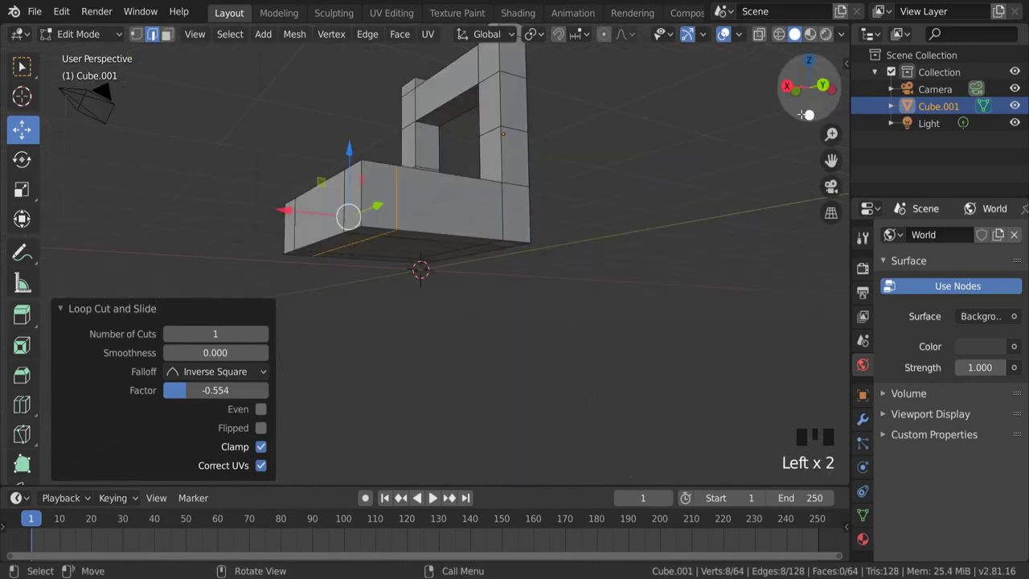
pyautogui.moveTo(809, 110); pyautogui.dragTo(783, 24)
pyautogui.click(168, 34)
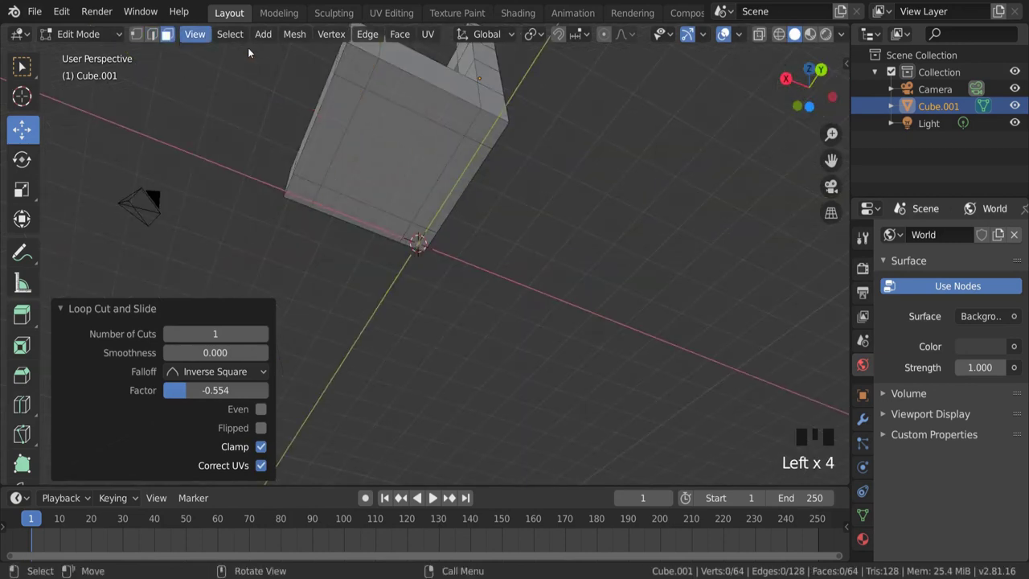
pyautogui.click(356, 57)
pyautogui.keyDown('shift'); pyautogui.click(486, 127); pyautogui.keyUp('shift')
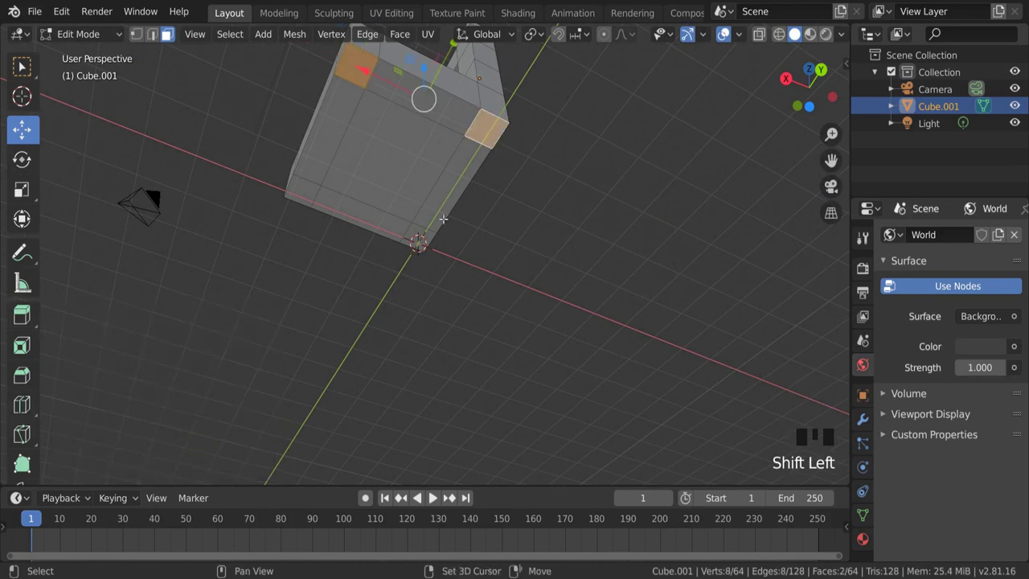
pyautogui.keyDown('shift'); pyautogui.click(418, 236); pyautogui.keyUp('shift')
pyautogui.keyDown('shift'); pyautogui.click(302, 191); pyautogui.keyUp('shift')
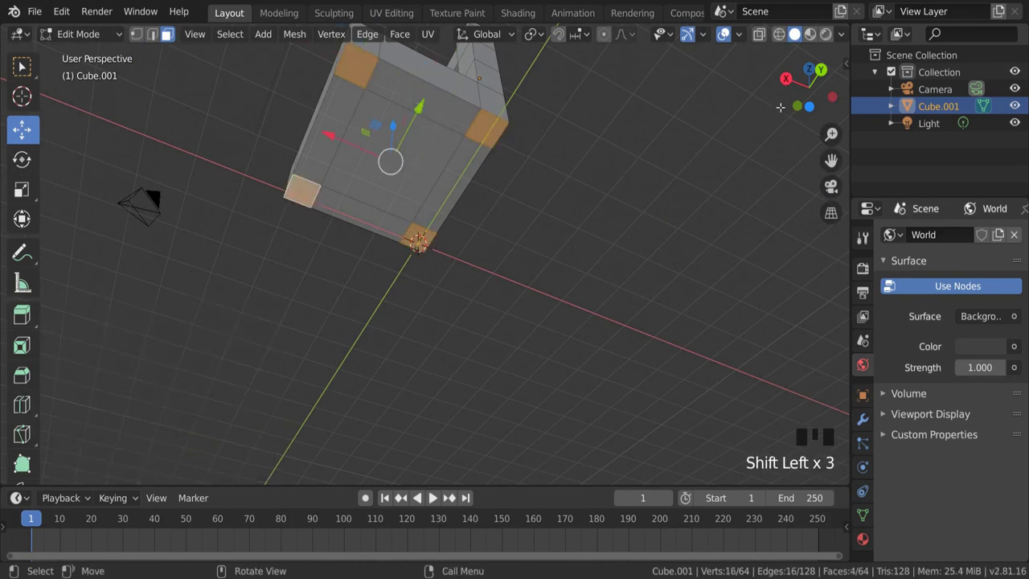
pyautogui.moveTo(782, 108); pyautogui.dragTo(611, 105)
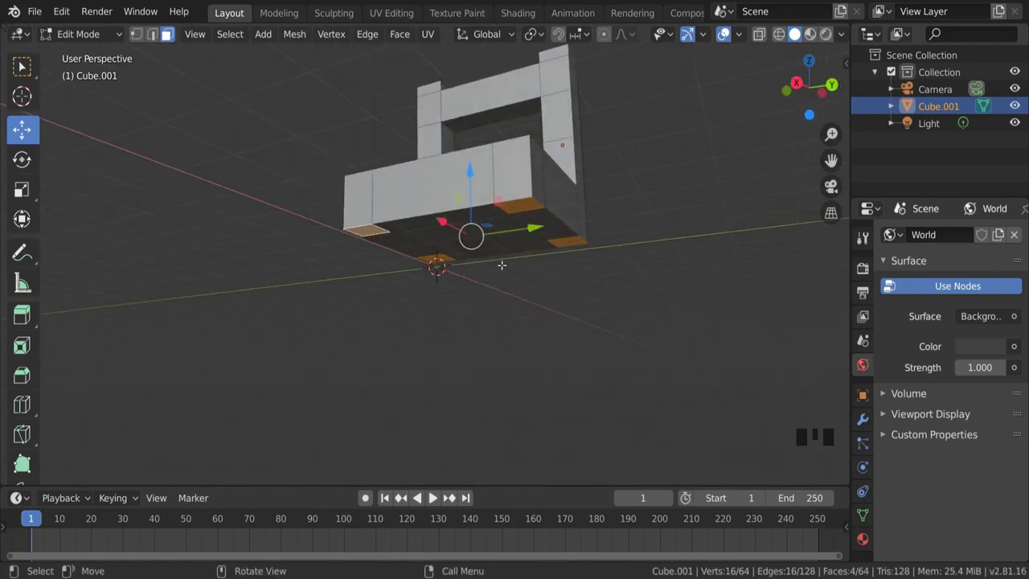
pyautogui.press('e')
pyautogui.click(510, 418)
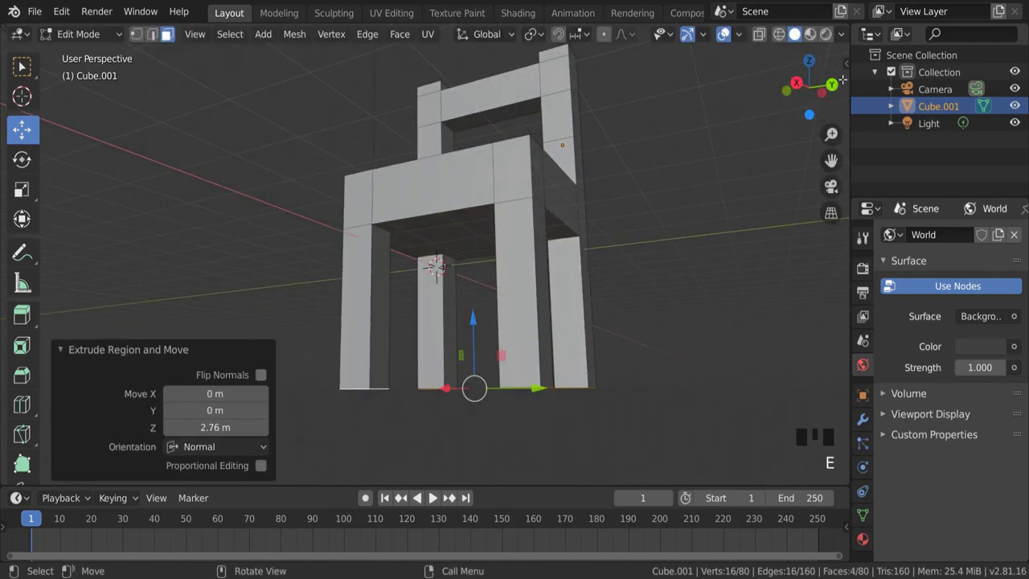